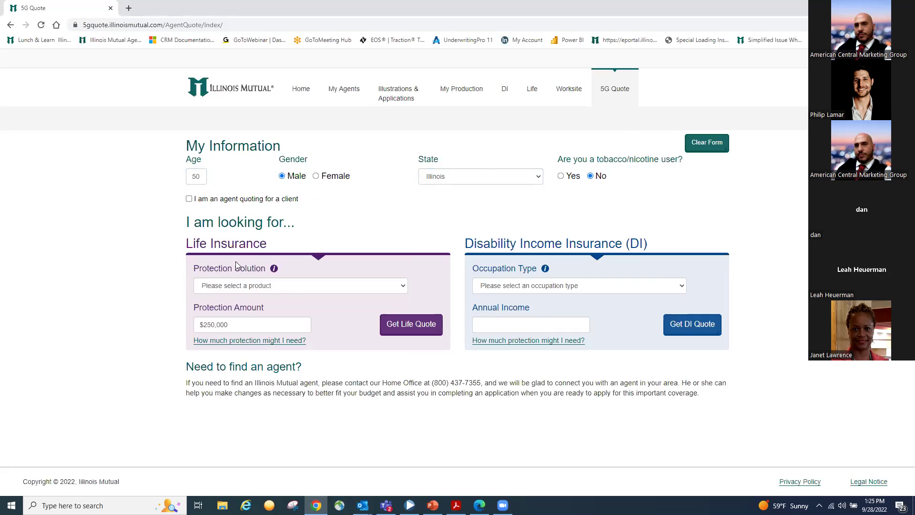
# Quote $25,000 Simplified Issue Whole Life: $69.05/mo continuous pay or $11,840.00 single pay
pyautogui.click(299, 291)
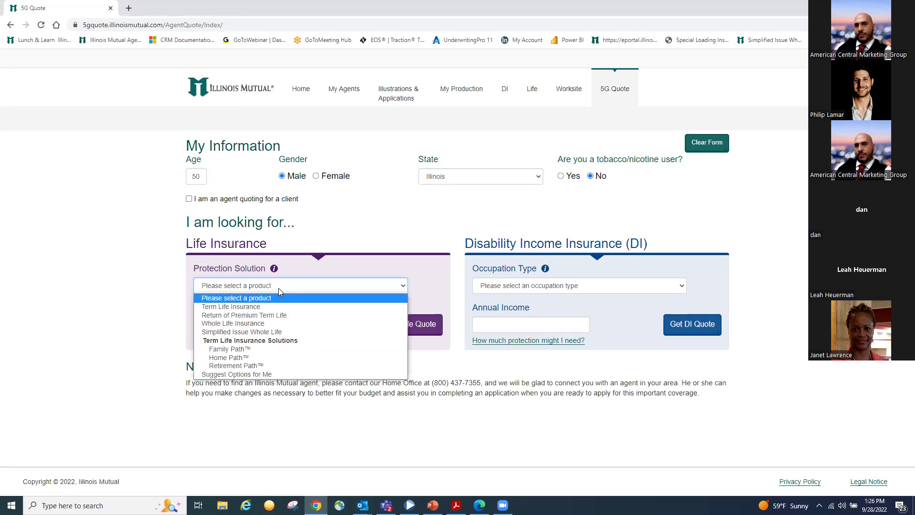
pyautogui.click(265, 334)
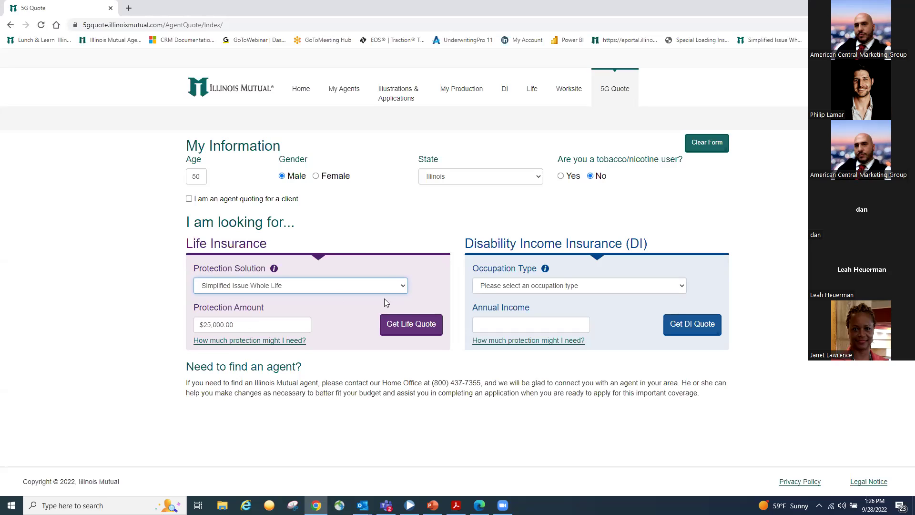
pyautogui.click(419, 330)
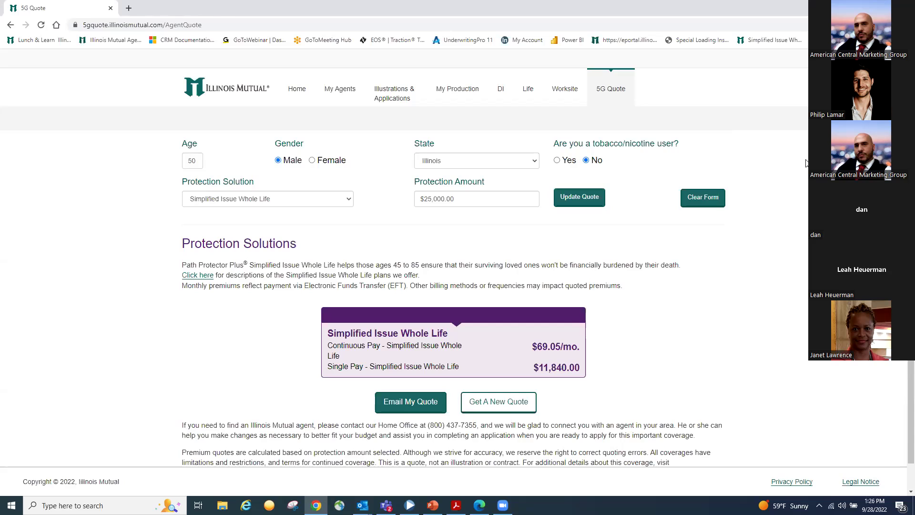
# Return to the agent portal Dashboard showing production and action item summaries
pyautogui.click(299, 96)
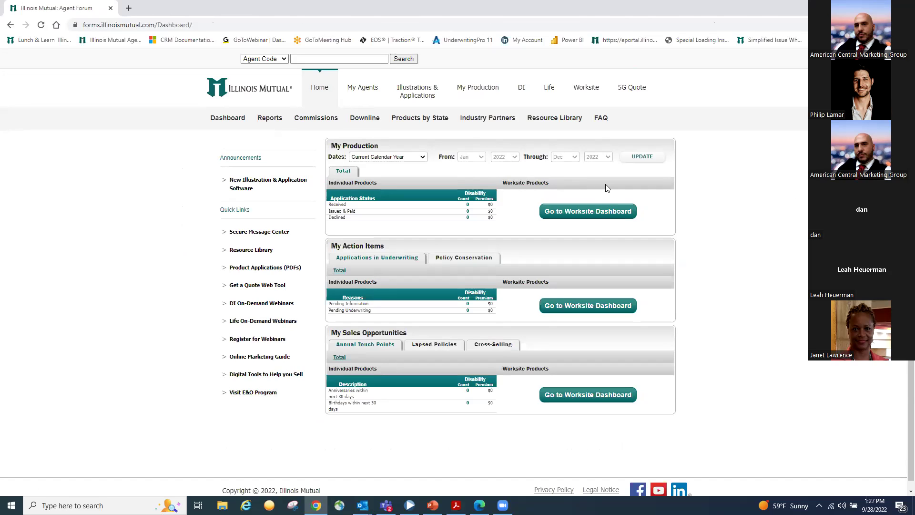
# Start a new illustration from Illustrations & Applications, choosing Create New Client
pyautogui.moveTo(422, 95)
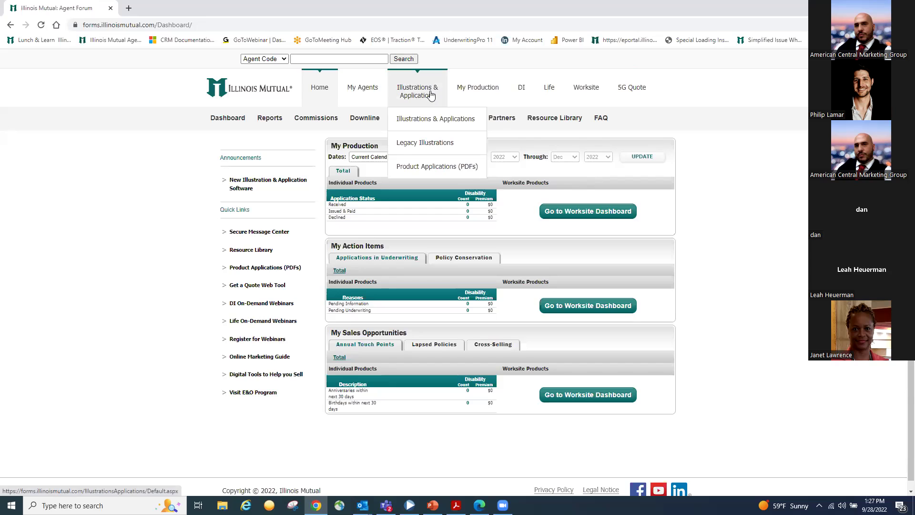
pyautogui.click(431, 95)
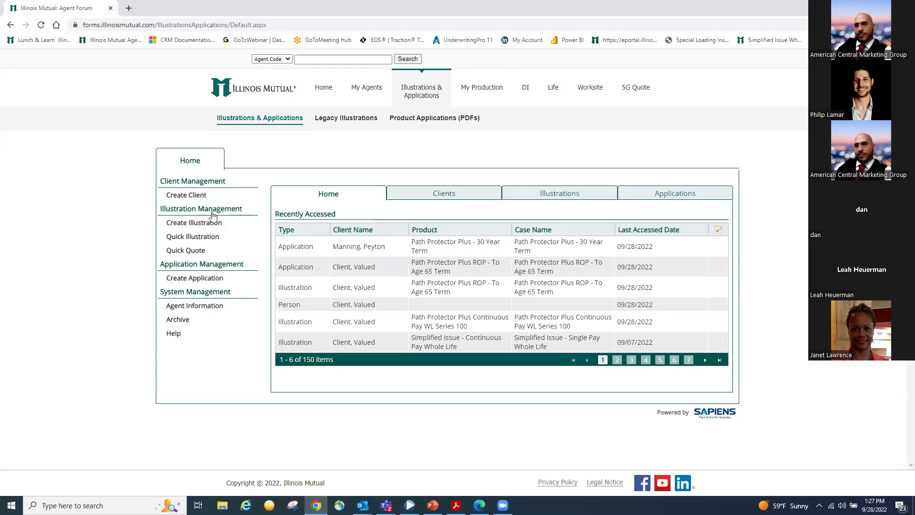
pyautogui.click(194, 229)
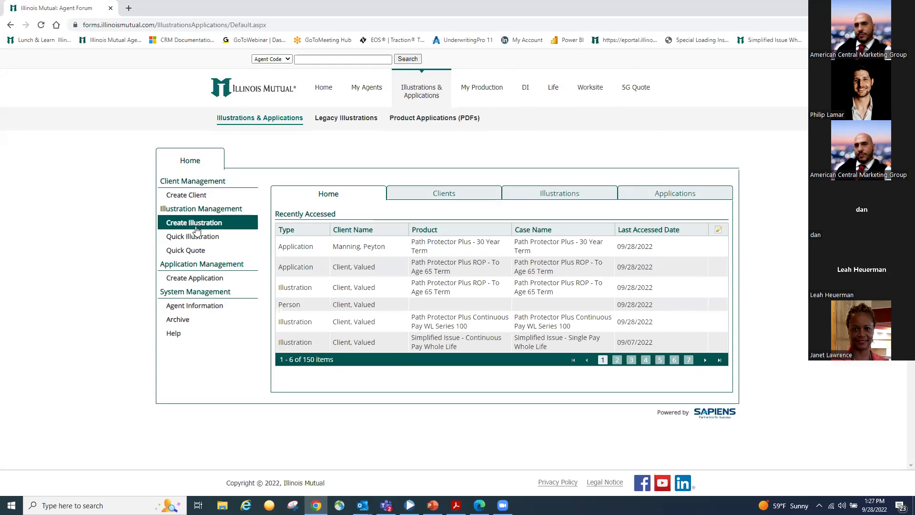
pyautogui.click(197, 226)
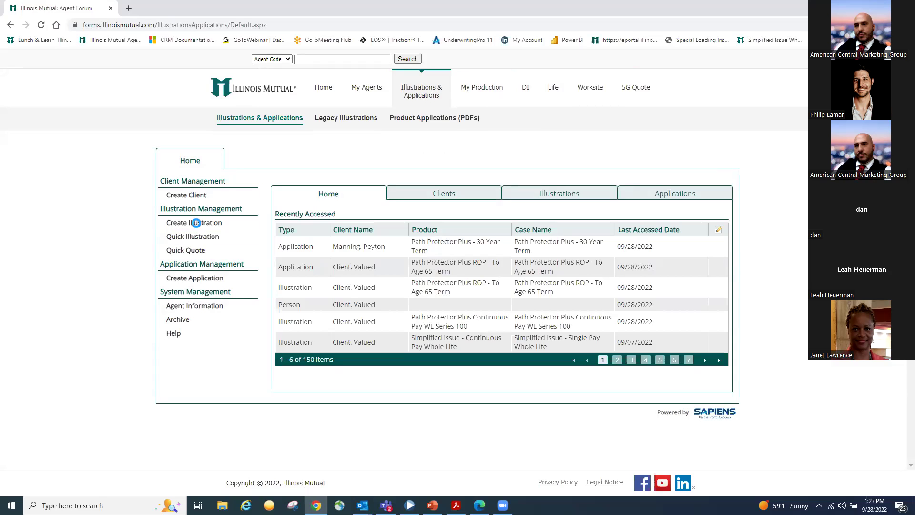
pyautogui.click(316, 253)
# Enter the client's first and last name, age 50 and Female gender, then continue
pyautogui.click(393, 286)
pyautogui.write('Valued')
pyautogui.press('Tab')
pyautogui.write('Client')
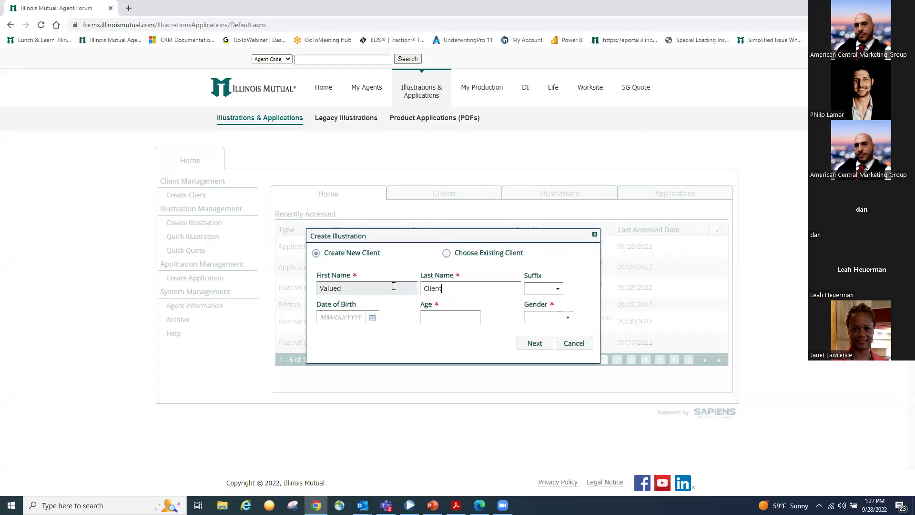
pyautogui.click(427, 317)
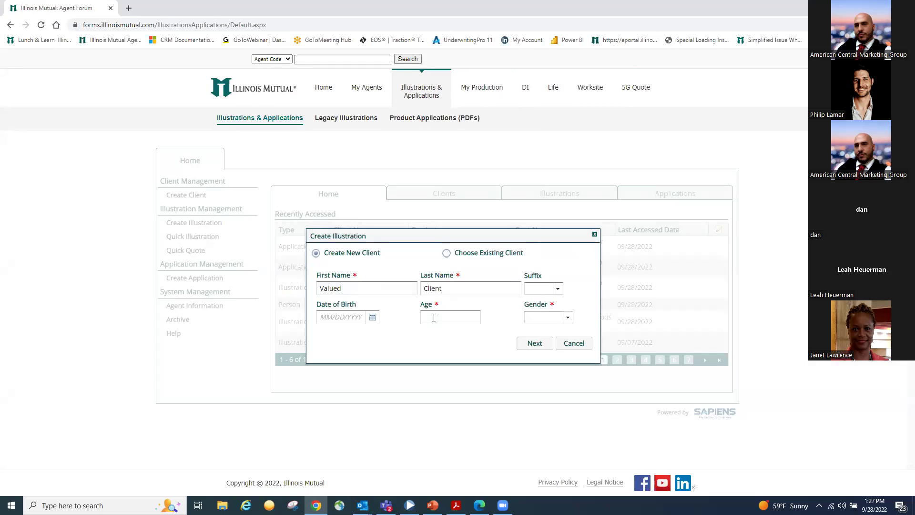
pyautogui.write('50')
pyautogui.click(541, 317)
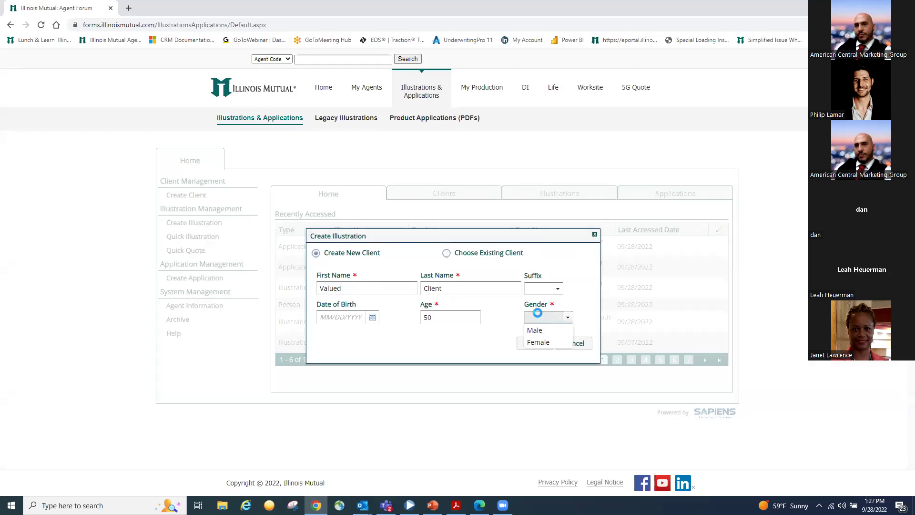
pyautogui.click(545, 343)
pyautogui.click(535, 343)
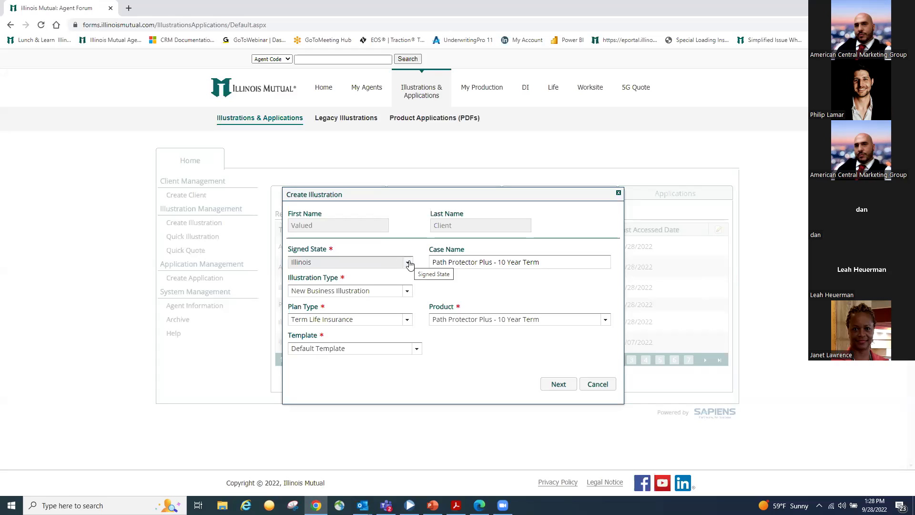
# Keep Illinois as the signed state and choose Whole Life Insurance as the plan type
pyautogui.click(409, 263)
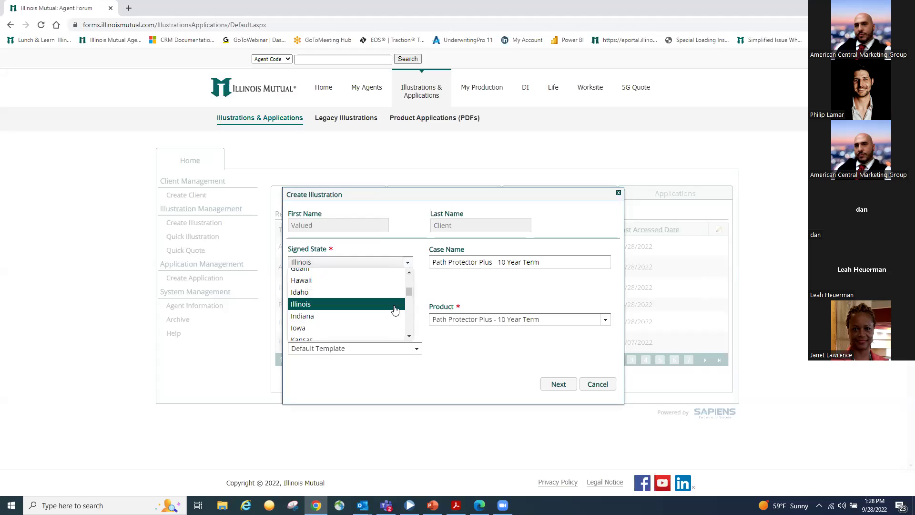
pyautogui.scroll(-4, 394, 315)
pyautogui.scroll(8, 392, 317)
pyautogui.scroll(-4, 393, 316)
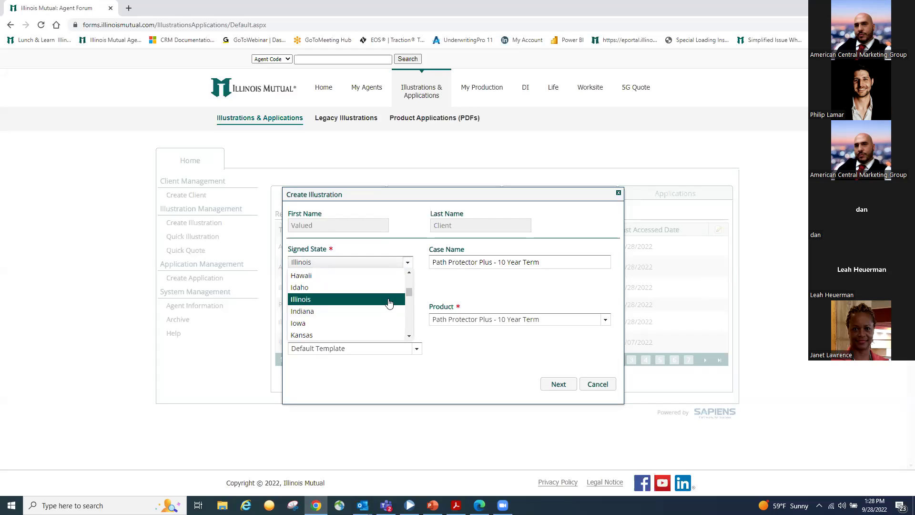
pyautogui.click(387, 302)
pyautogui.click(382, 319)
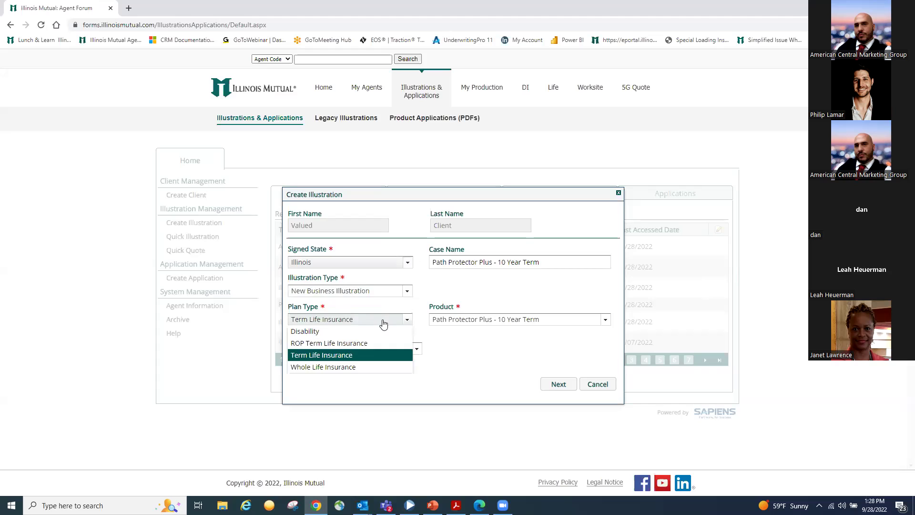
pyautogui.click(331, 367)
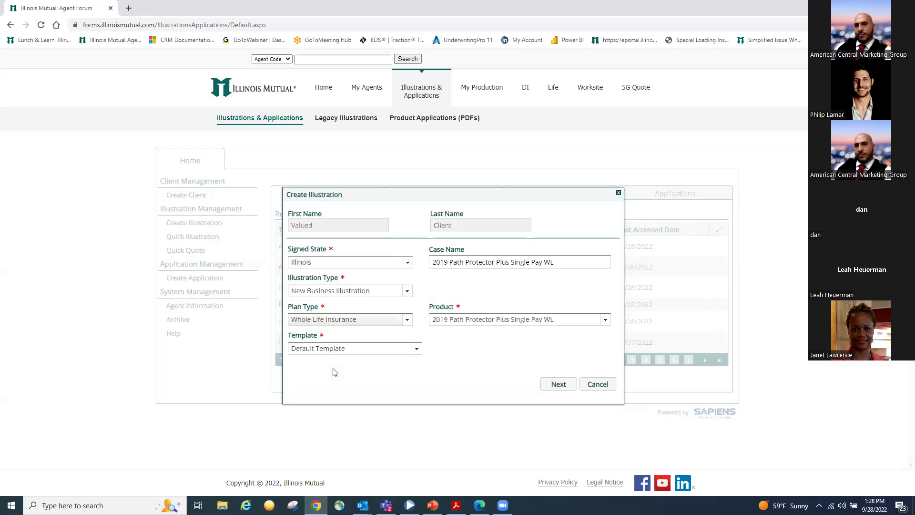
# Select Simplified Issue - Continuous Pay Whole Life as the product and create the illustration
pyautogui.click(603, 320)
pyautogui.scroll(-3, 592, 351)
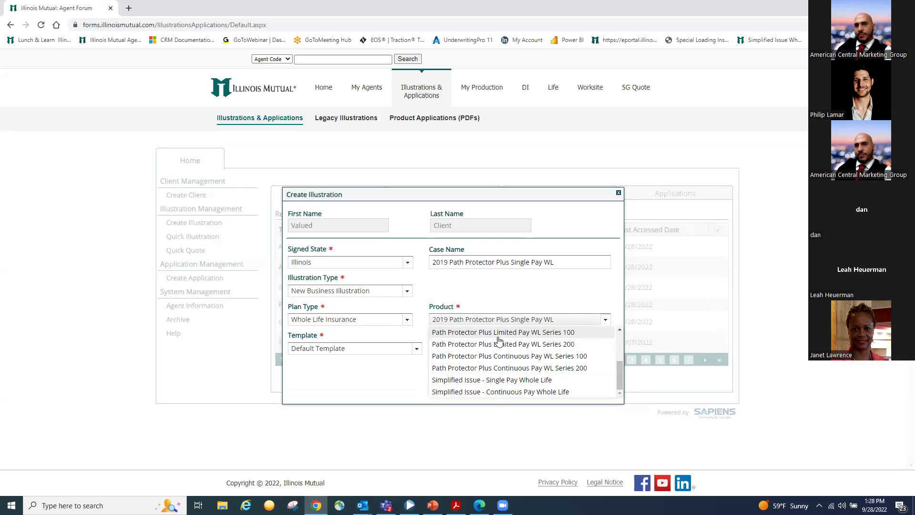
pyautogui.scroll(1, 499, 362)
pyautogui.scroll(-1, 510, 365)
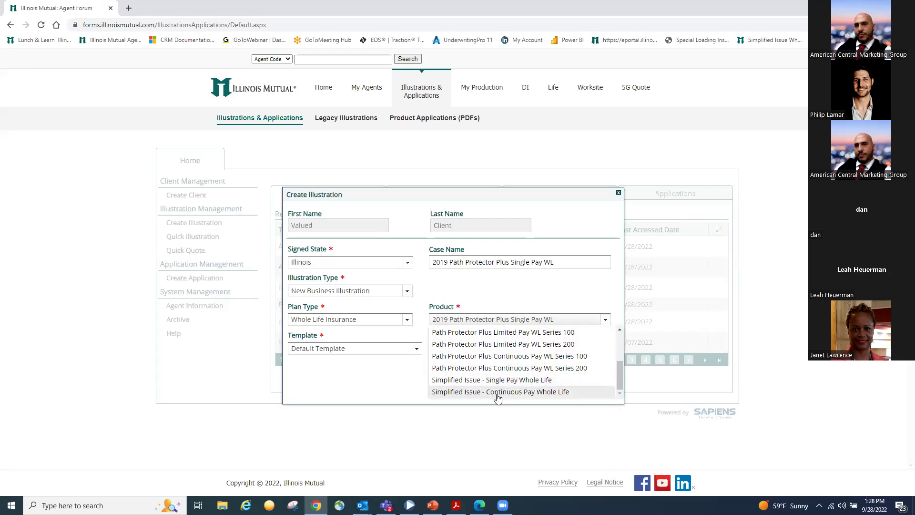
pyautogui.click(502, 393)
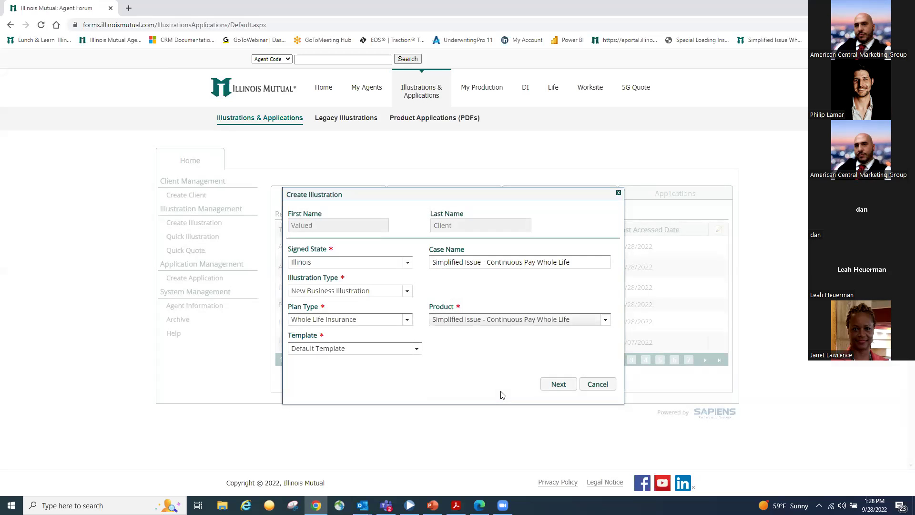
pyautogui.click(563, 383)
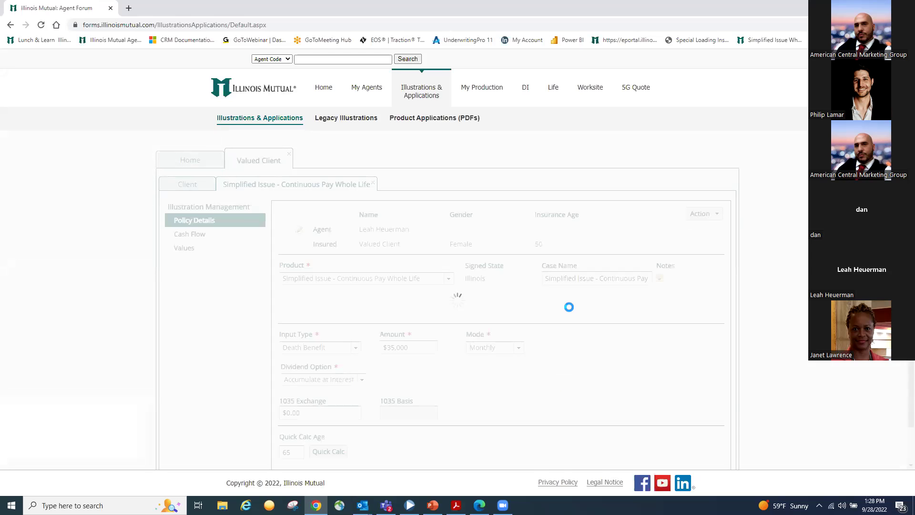
# Use Amount to Spend input of $200.00 and compute values: $50,000 face, $122.43 monthly
pyautogui.scroll(-2, 511, 277)
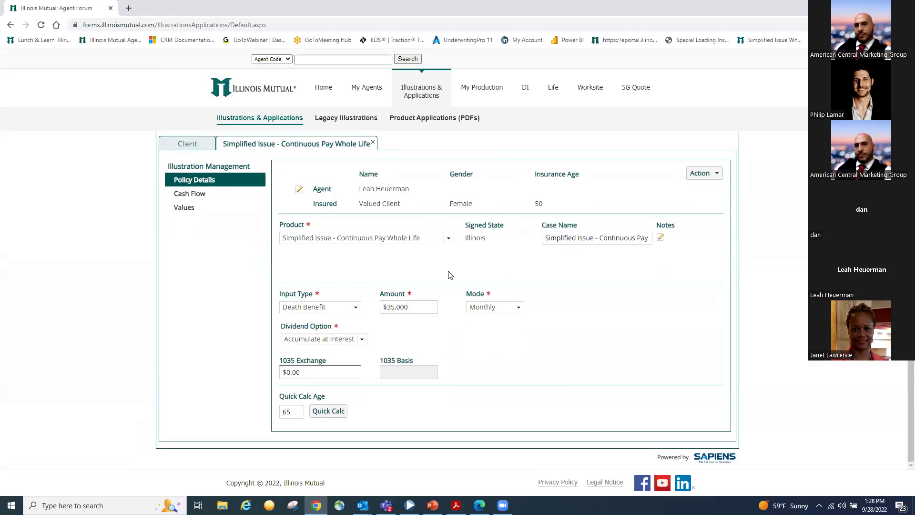
pyautogui.click(385, 309)
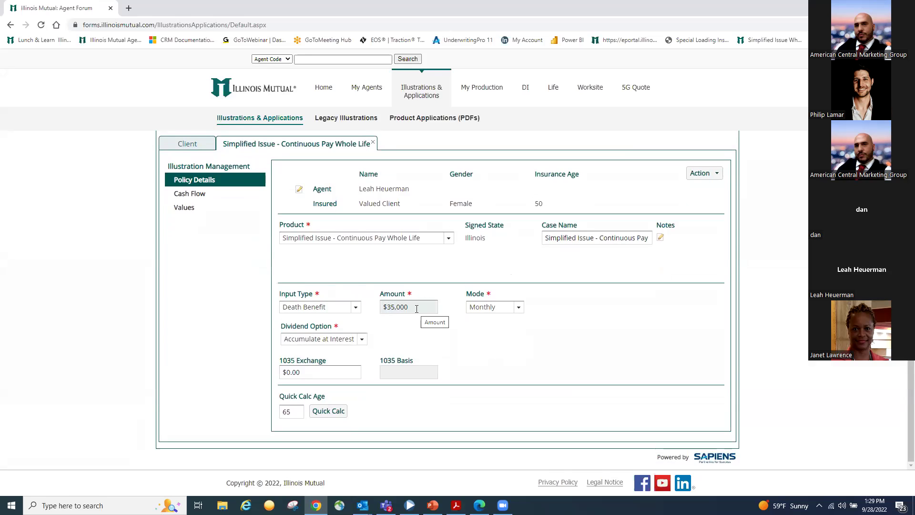
pyautogui.click(352, 310)
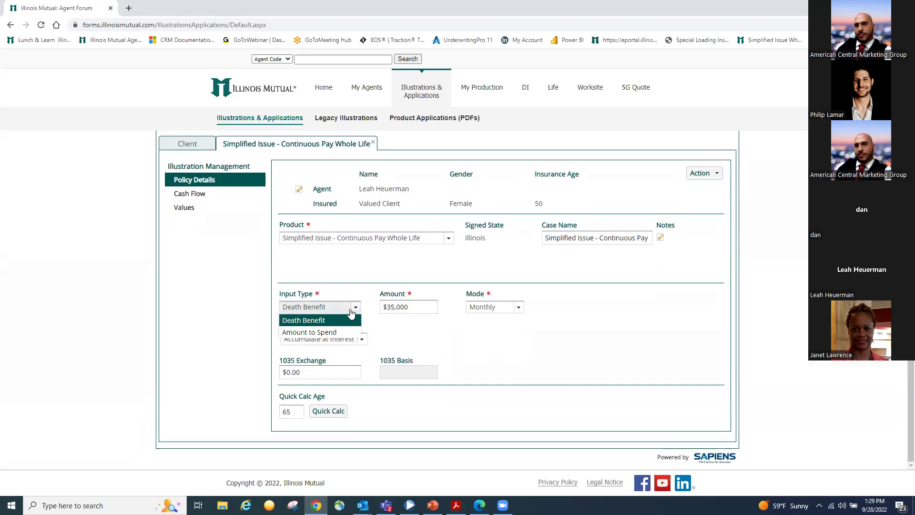
pyautogui.click(326, 333)
pyautogui.click(420, 305)
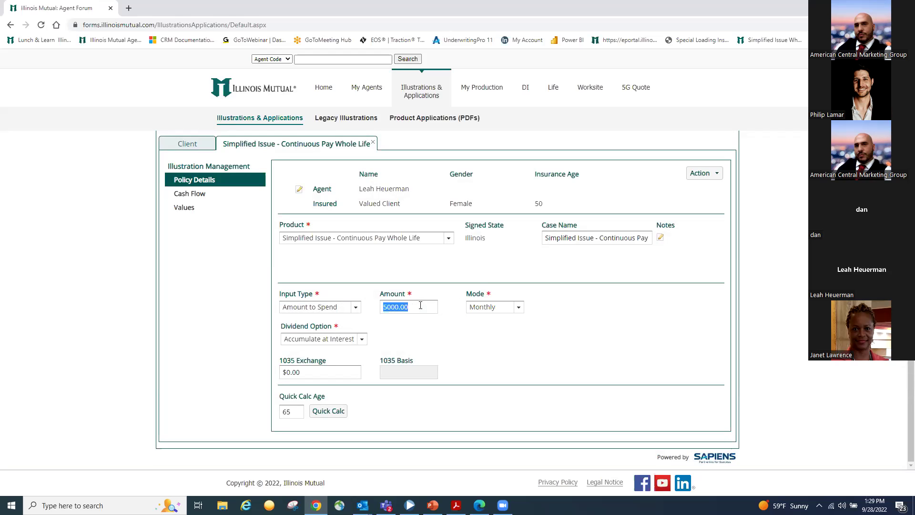
pyautogui.write('2000')
pyautogui.click(541, 274)
pyautogui.click(190, 206)
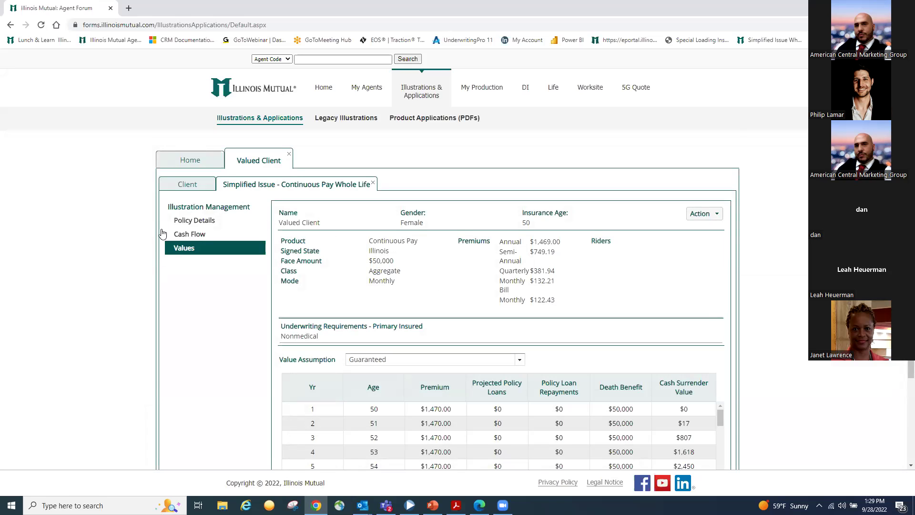
# Change the spend amount to $100.00 and check the resulting $40,612 face amount
pyautogui.click(193, 234)
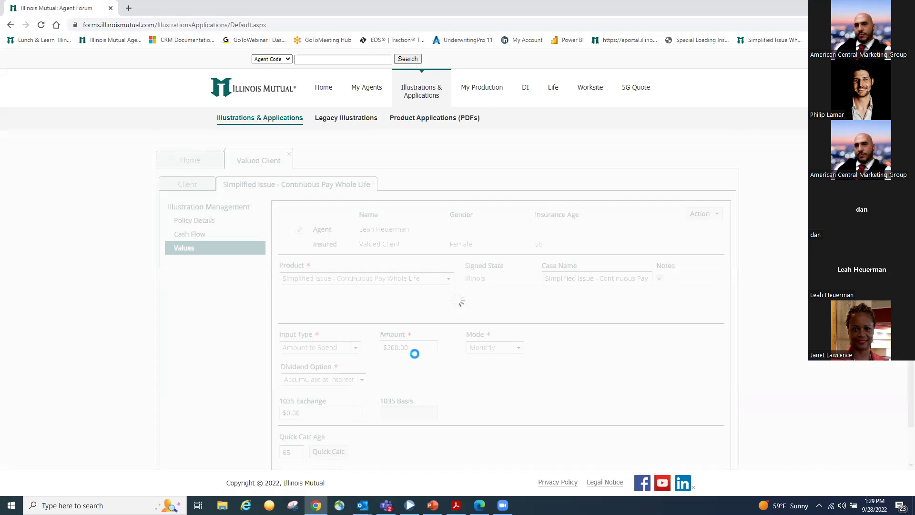
pyautogui.click(408, 345)
pyautogui.write('10')
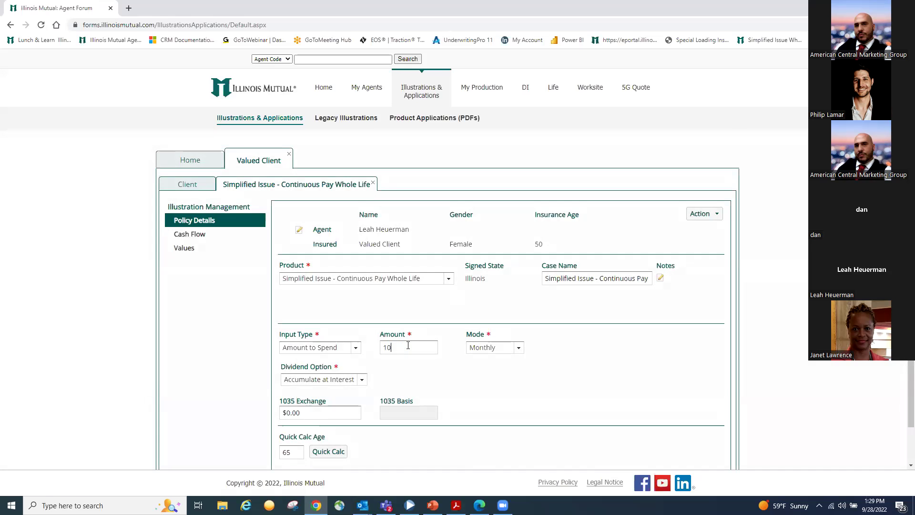
pyautogui.write('0')
pyautogui.click(177, 246)
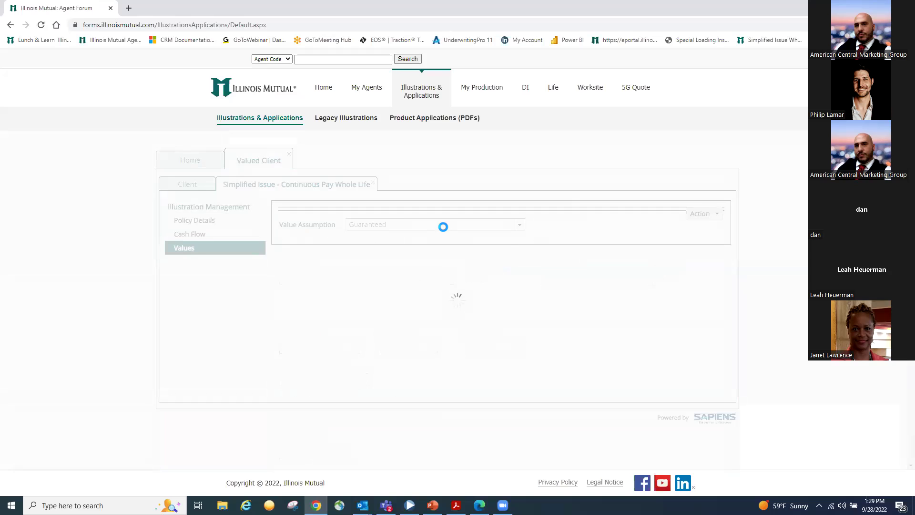
pyautogui.moveTo(370, 261); pyautogui.dragTo(397, 261)
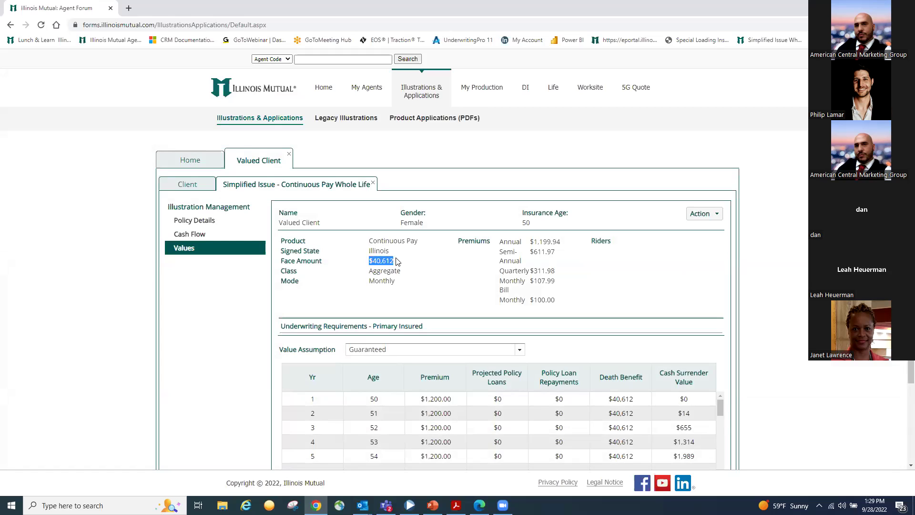
# Switch to a $25,000 Death Benefit input and generate the illustration preview
pyautogui.click(204, 220)
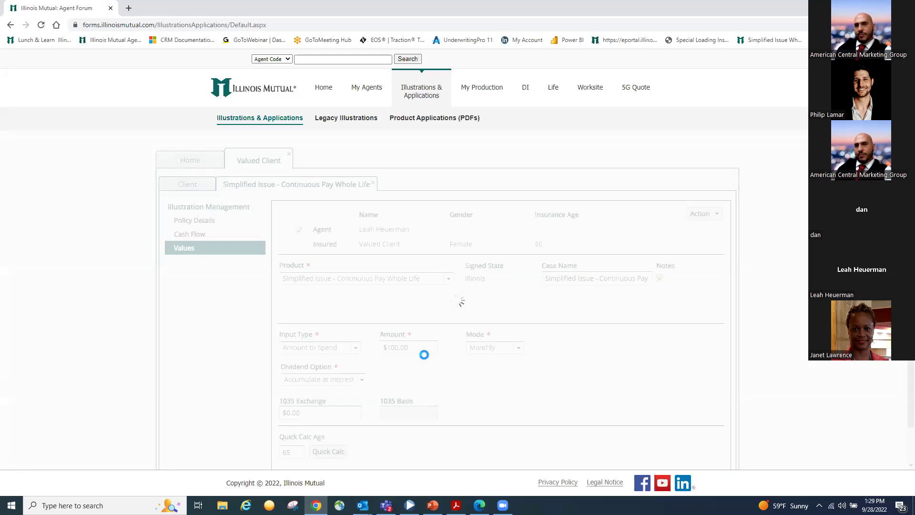
pyautogui.click(348, 354)
pyautogui.click(305, 361)
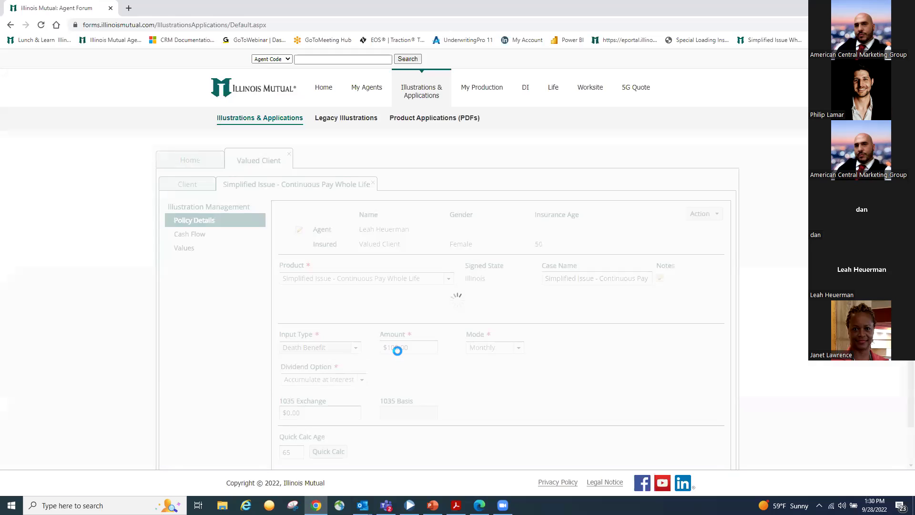
pyautogui.click(402, 350)
pyautogui.write('25000')
pyautogui.click(434, 310)
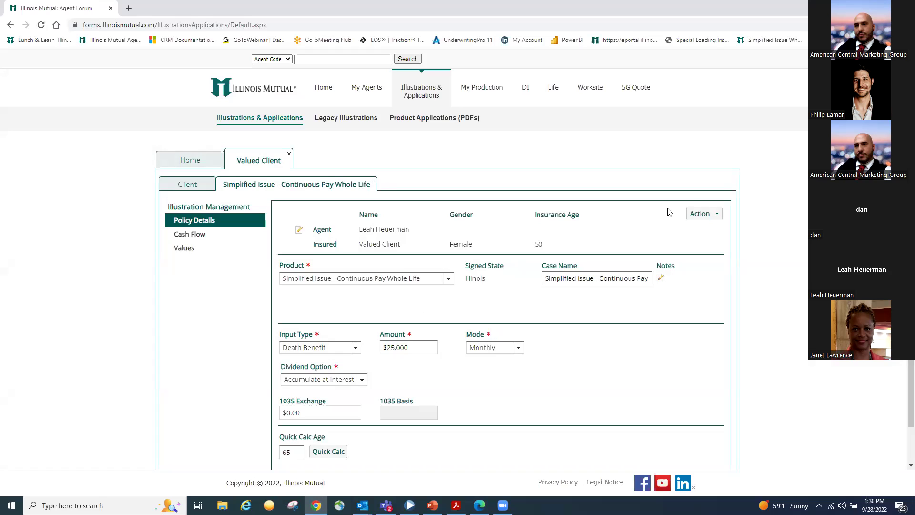
pyautogui.click(712, 217)
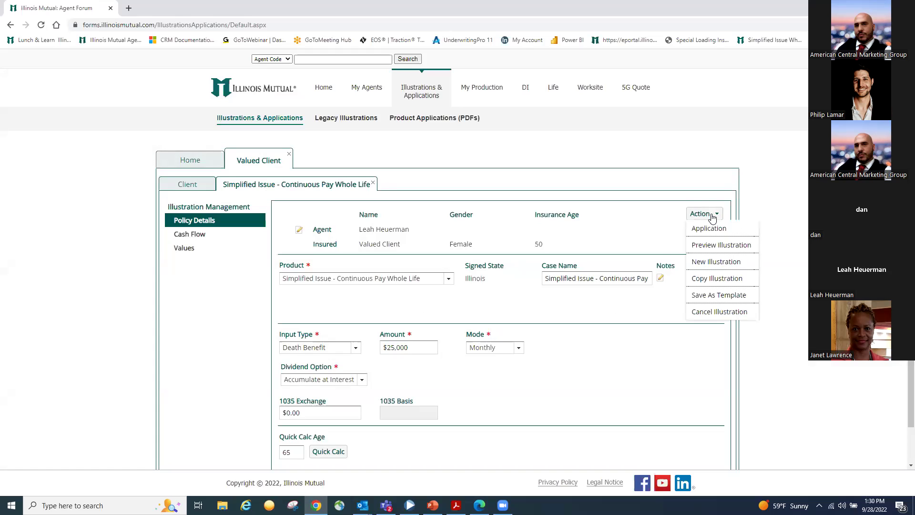
pyautogui.click(718, 247)
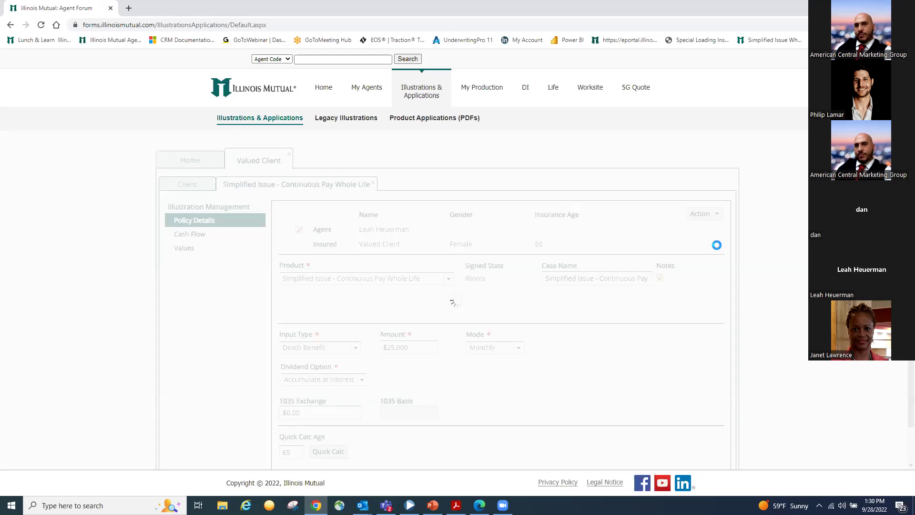
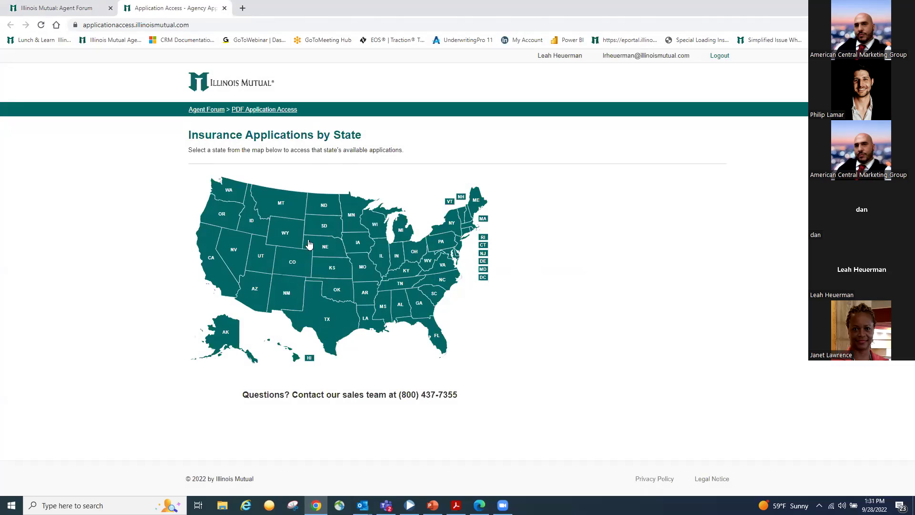
# Open Illinois's Simplified Issue Whole Life application packet PDF, skim its pages, and return to the application list
pyautogui.click(380, 258)
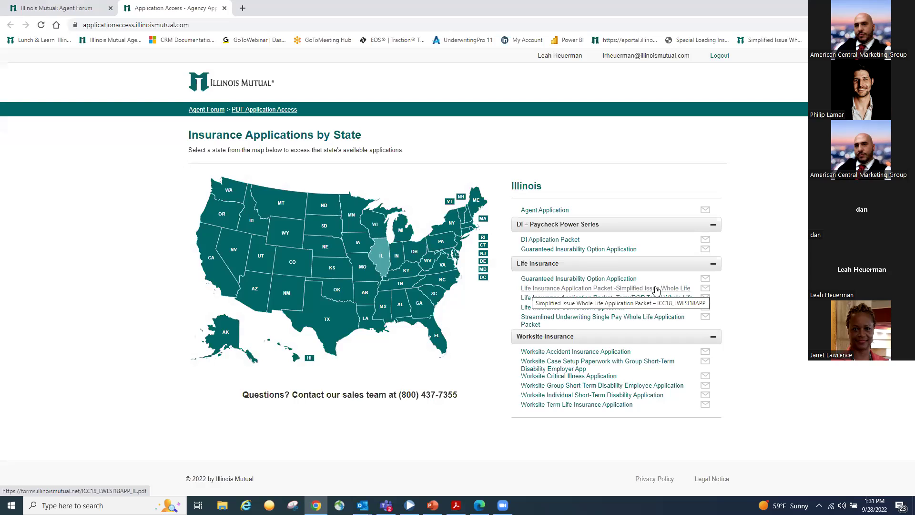
pyautogui.click(657, 288)
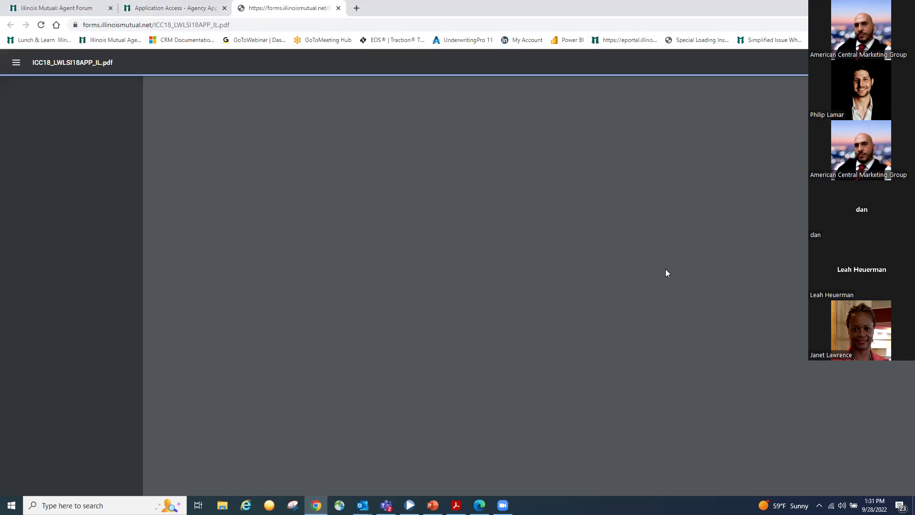
pyautogui.scroll(-10, 694, 256)
pyautogui.scroll(-8, 694, 257)
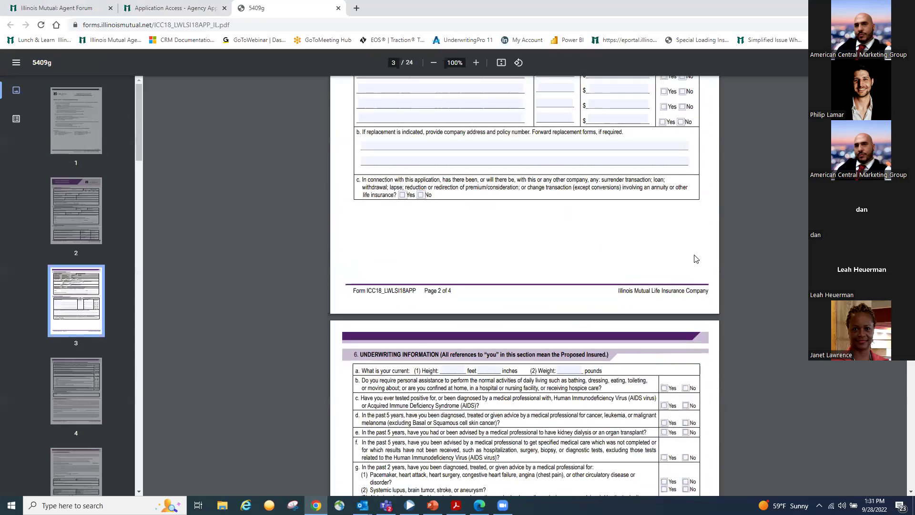
pyautogui.scroll(-6, 696, 259)
pyautogui.scroll(-6, 693, 288)
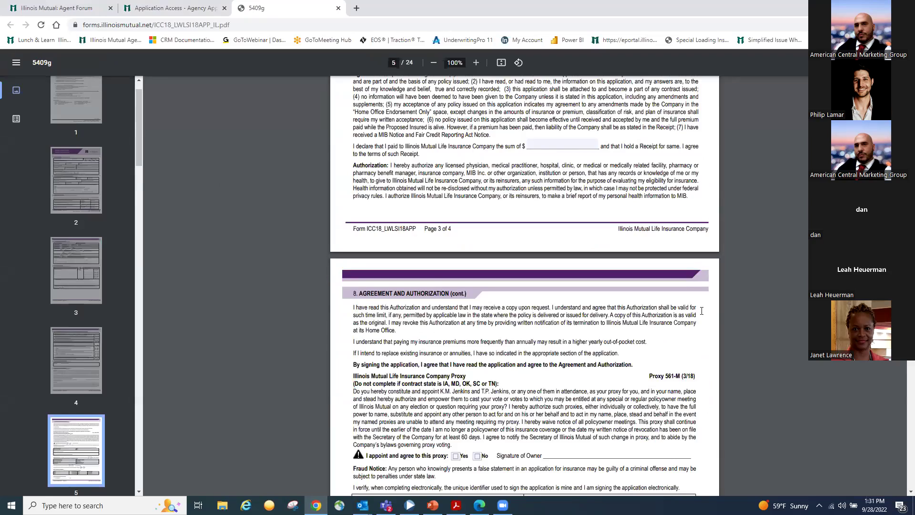
pyautogui.scroll(-5, 702, 311)
pyautogui.scroll(20, 701, 307)
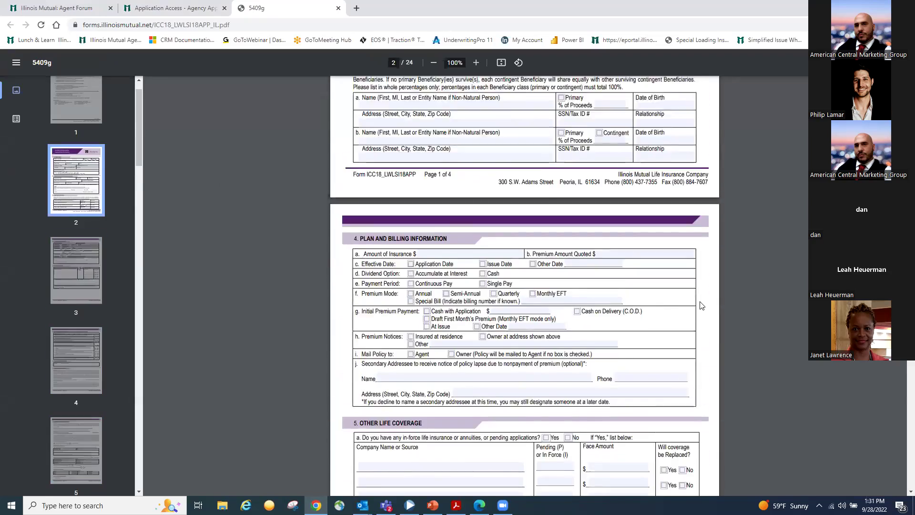
pyautogui.scroll(19, 701, 306)
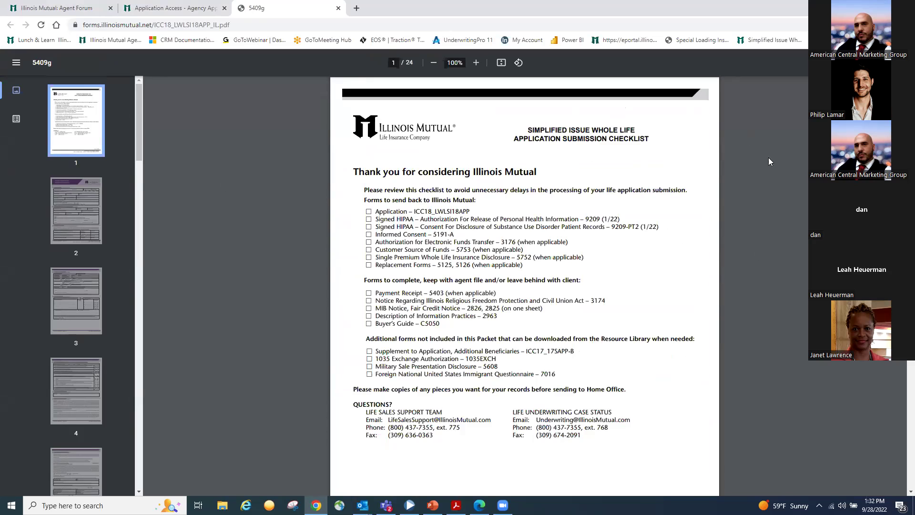
pyautogui.click(174, 8)
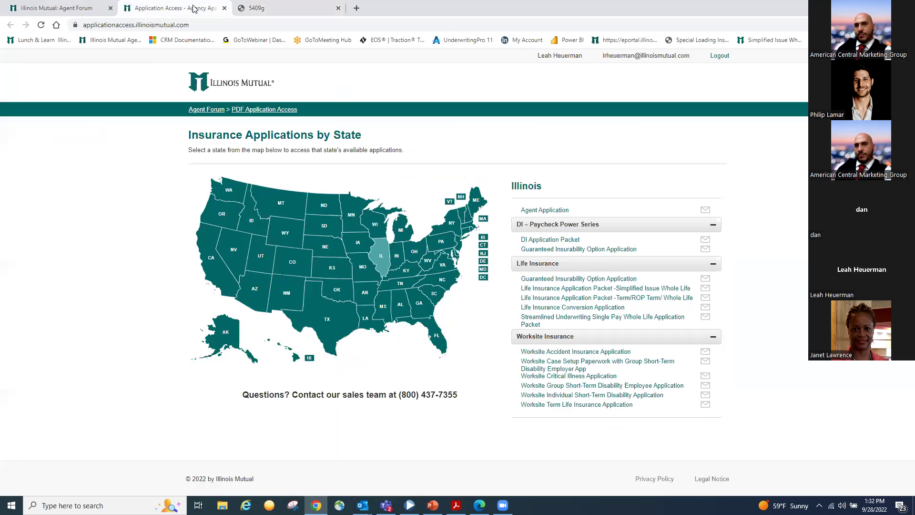
# Create a Simplified WL application from the client's Continuous Pay Whole Life illustration and skim the new form
pyautogui.click(57, 8)
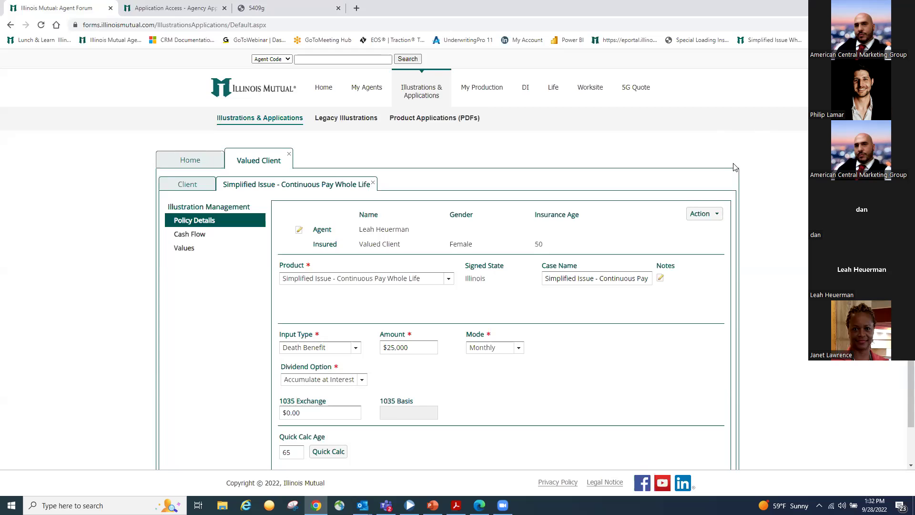
pyautogui.click(712, 217)
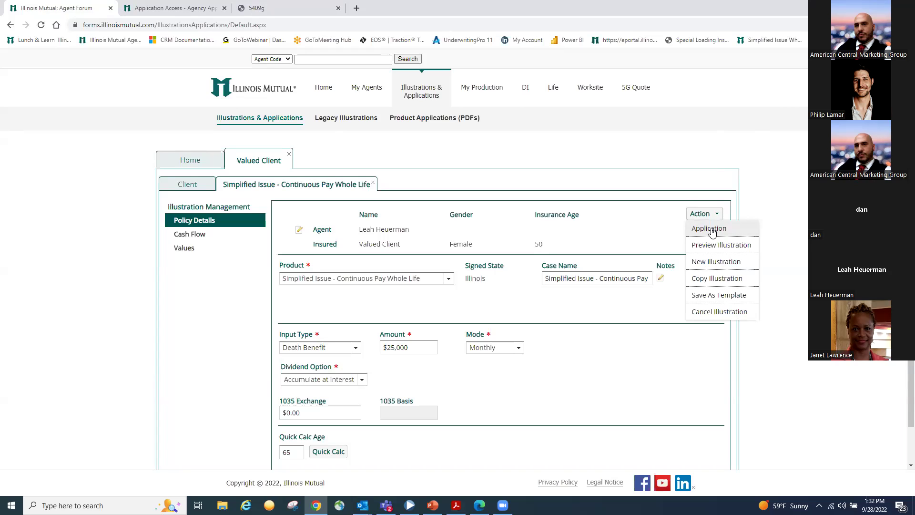
pyautogui.click(710, 229)
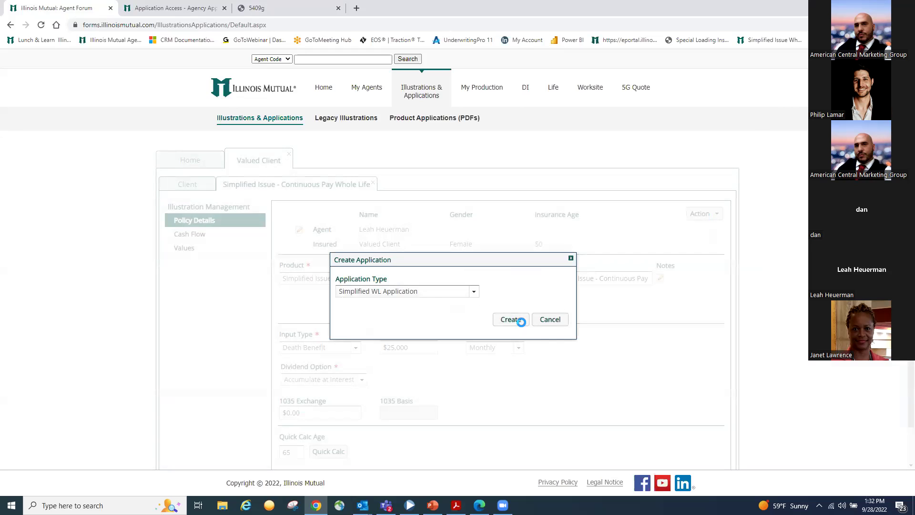
pyautogui.click(511, 320)
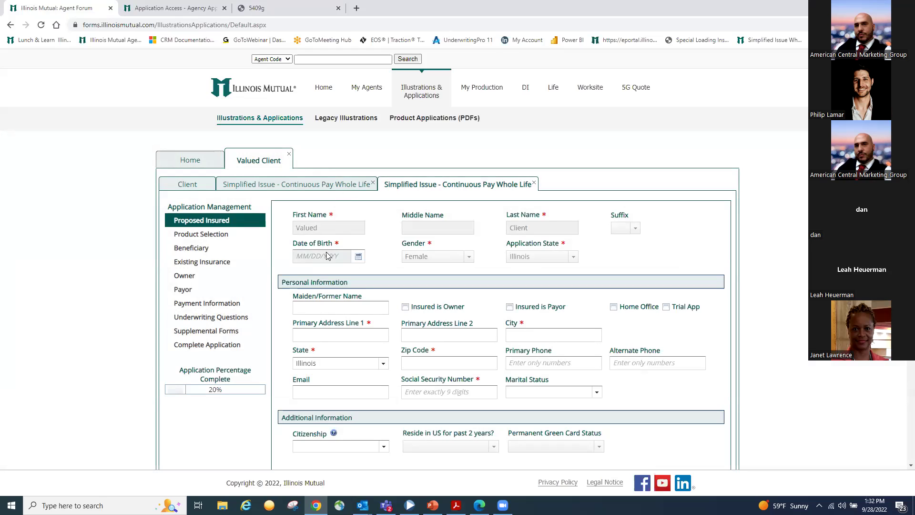
pyautogui.scroll(-1, 642, 310)
pyautogui.scroll(-2, 642, 310)
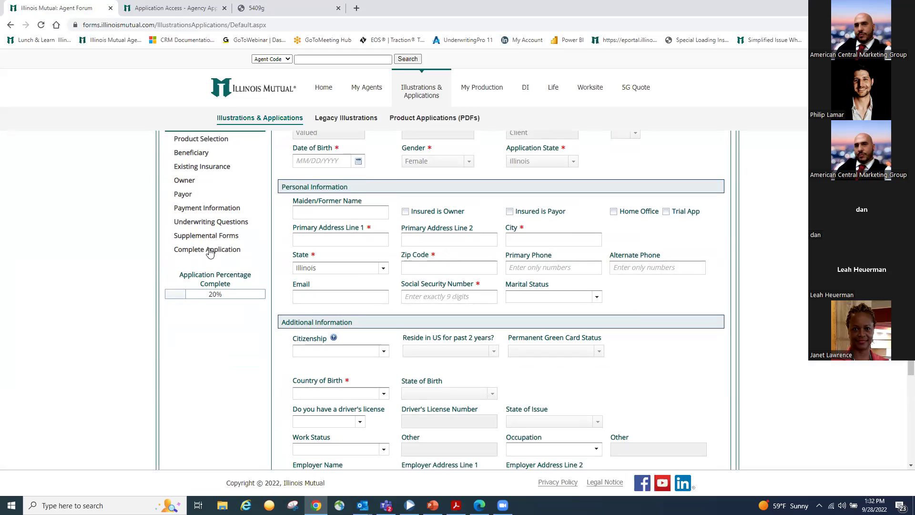
pyautogui.scroll(2, 763, 385)
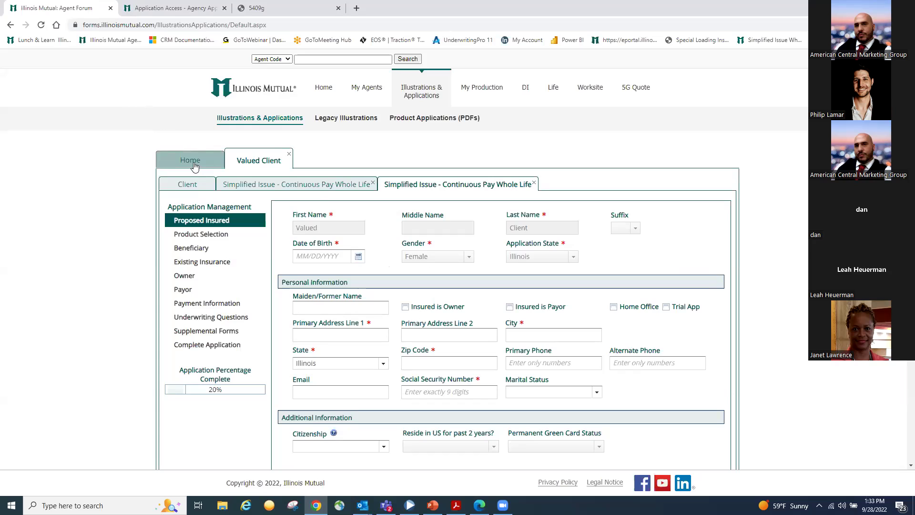
# Search the submitted applications by the client's last and first name
pyautogui.click(195, 164)
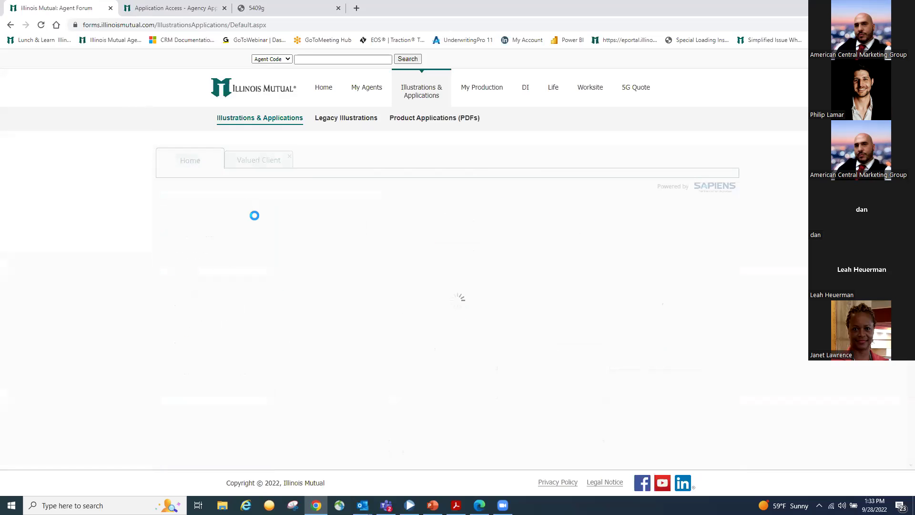
pyautogui.click(675, 191)
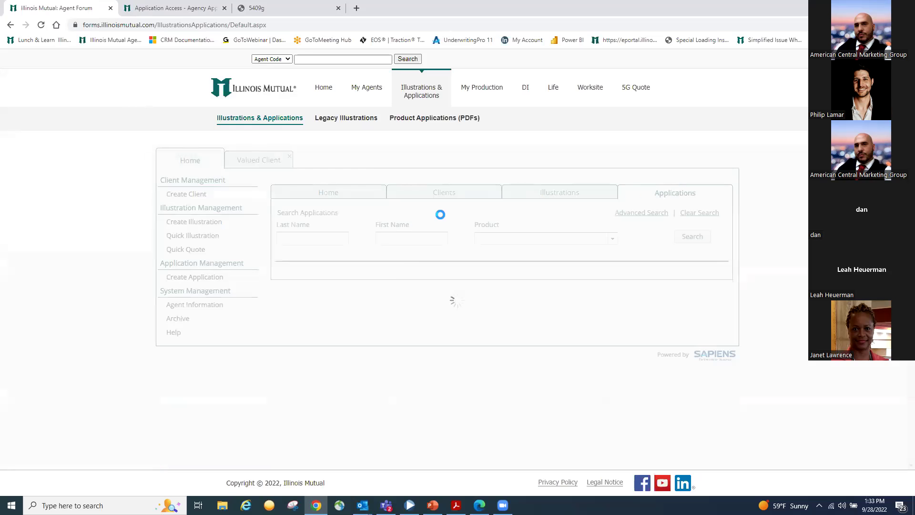
pyautogui.click(331, 236)
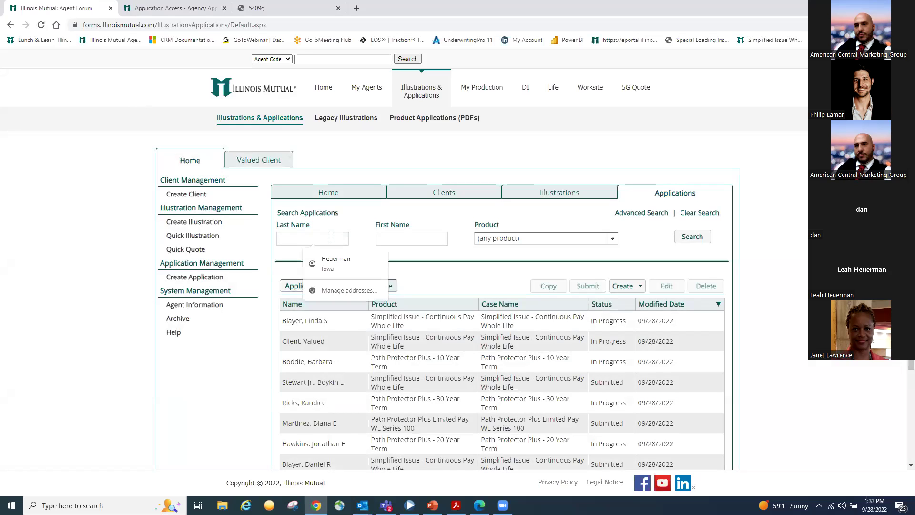
pyautogui.click(405, 234)
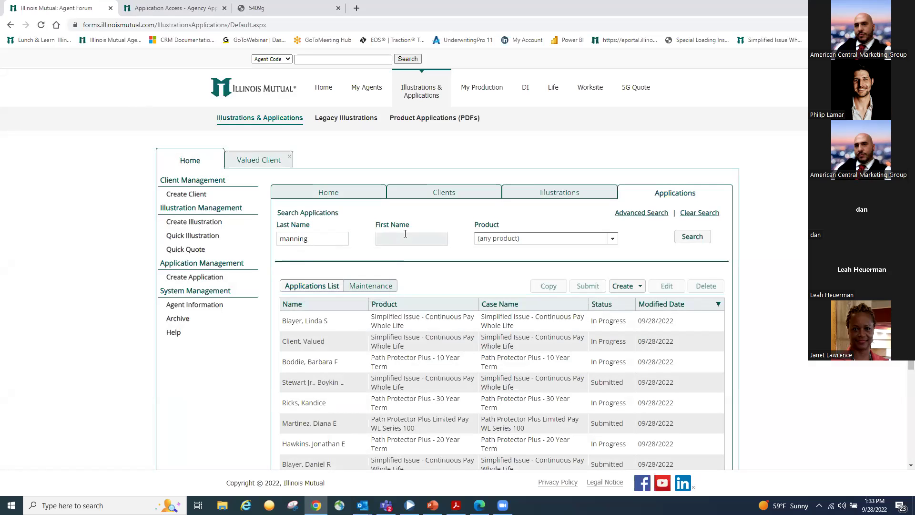
pyautogui.write('peyton')
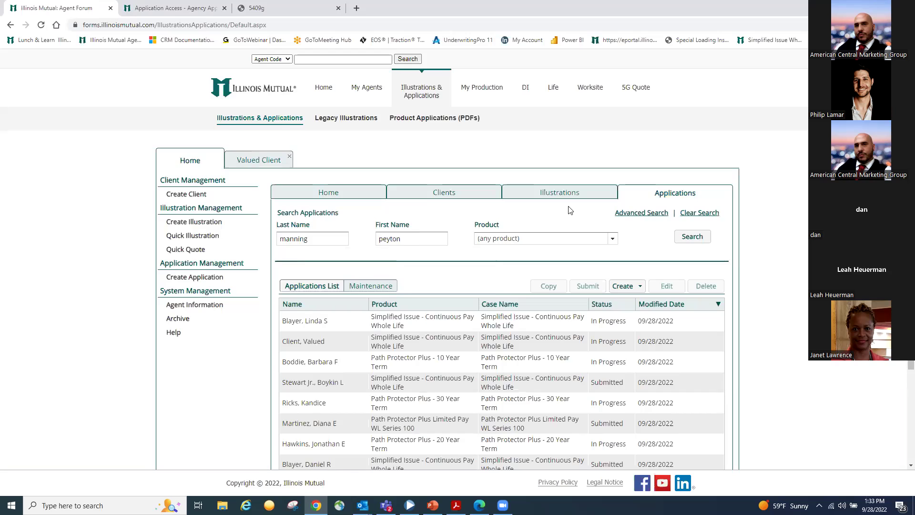
pyautogui.click(691, 237)
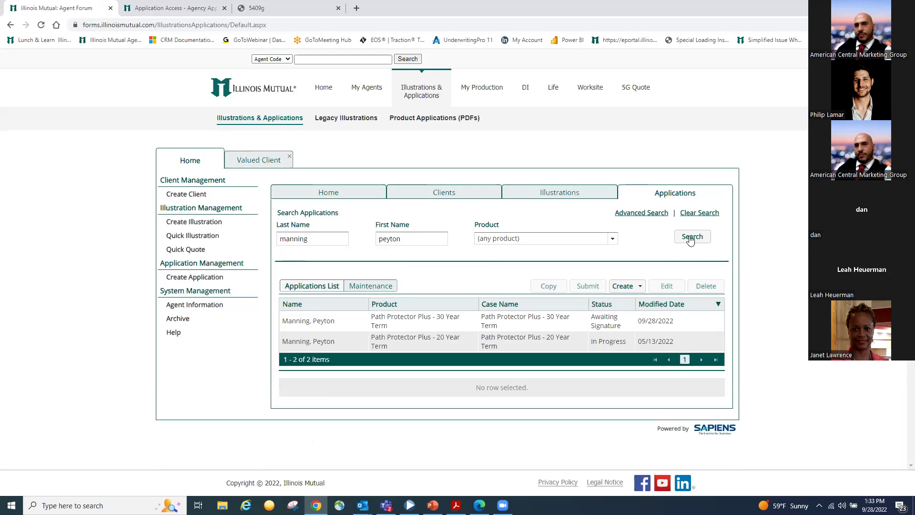
# Reopen the Awaiting Signature Path Protector Plus application for editing, removing its signatures
pyautogui.click(545, 321)
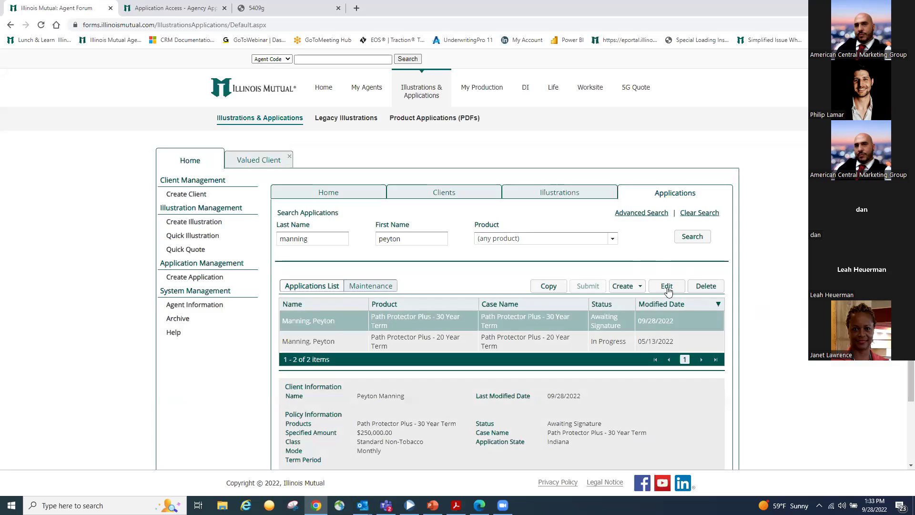
pyautogui.click(667, 286)
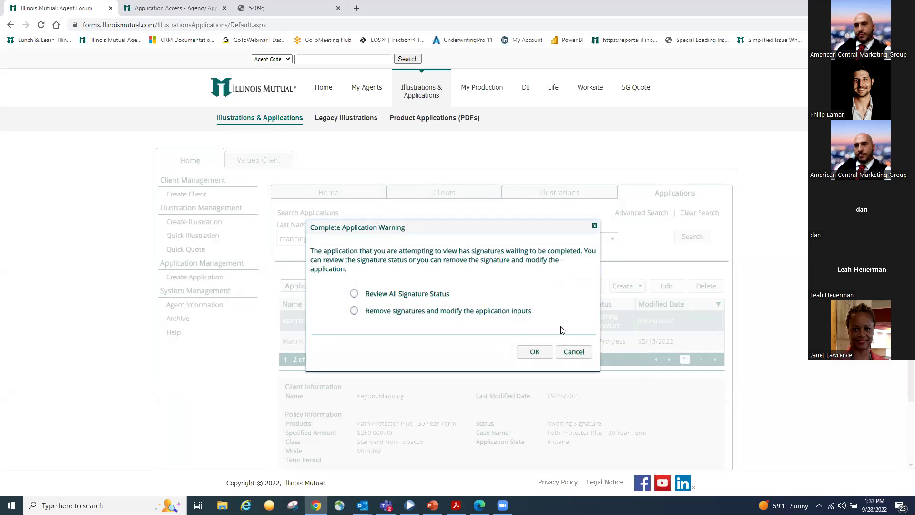
pyautogui.click(354, 310)
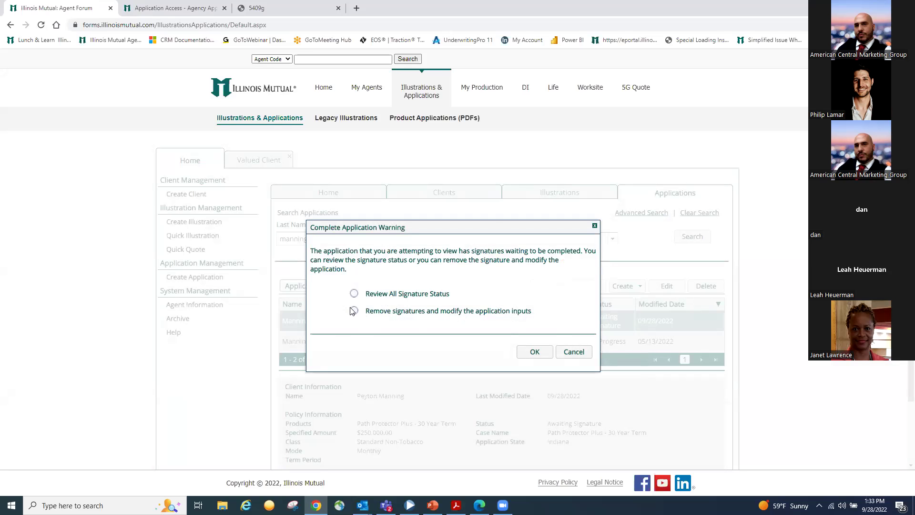
pyautogui.click(543, 353)
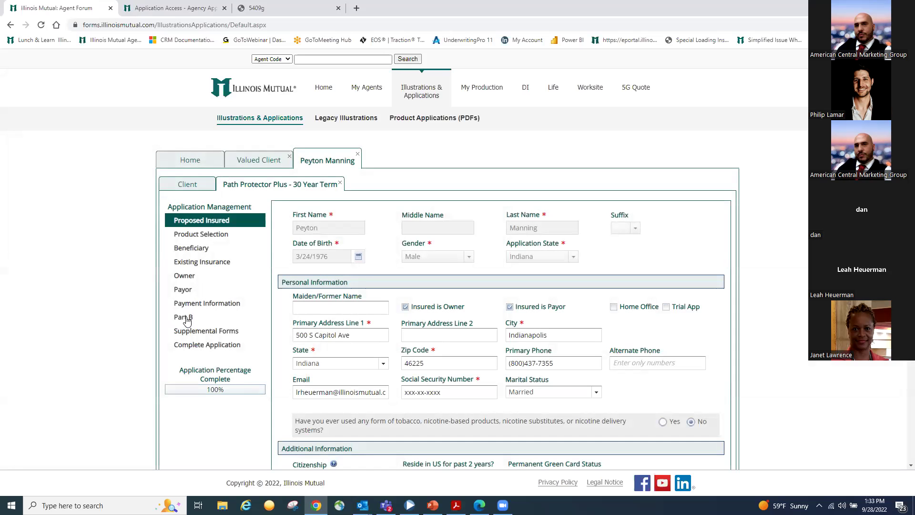
# Keep Yes on Part B, review the answered health questions, and go to Complete Application
pyautogui.click(184, 318)
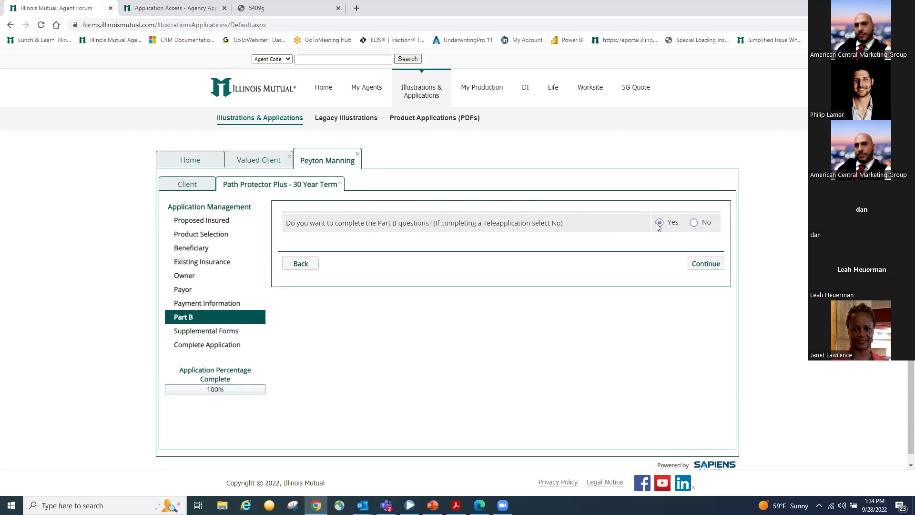
pyautogui.click(709, 265)
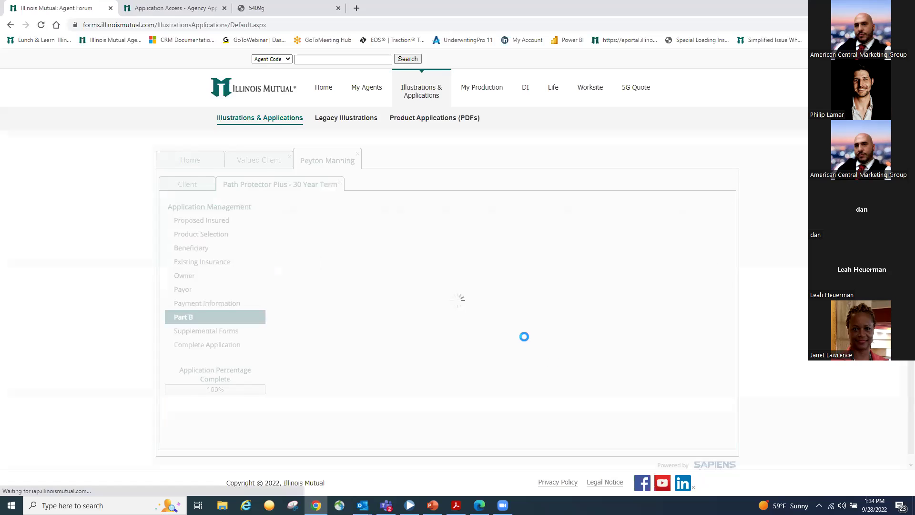
pyautogui.scroll(-2, 488, 289)
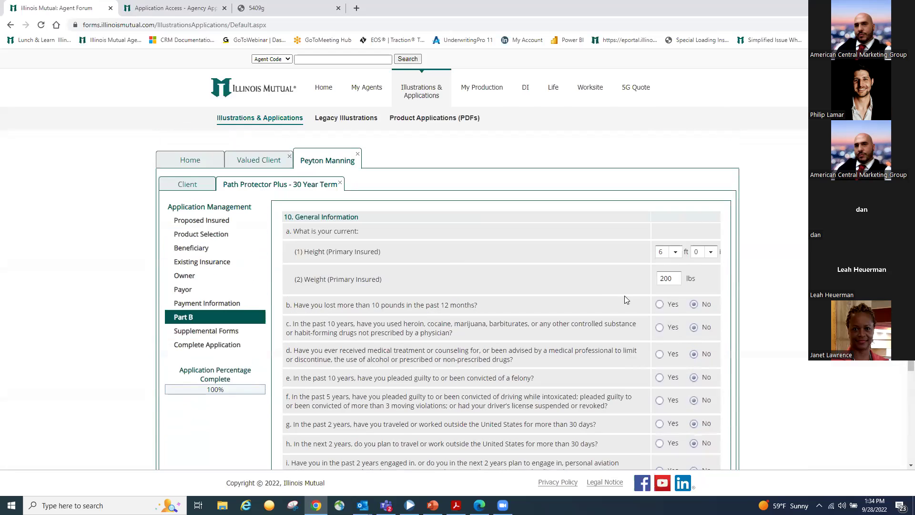
pyautogui.scroll(-3, 450, 238)
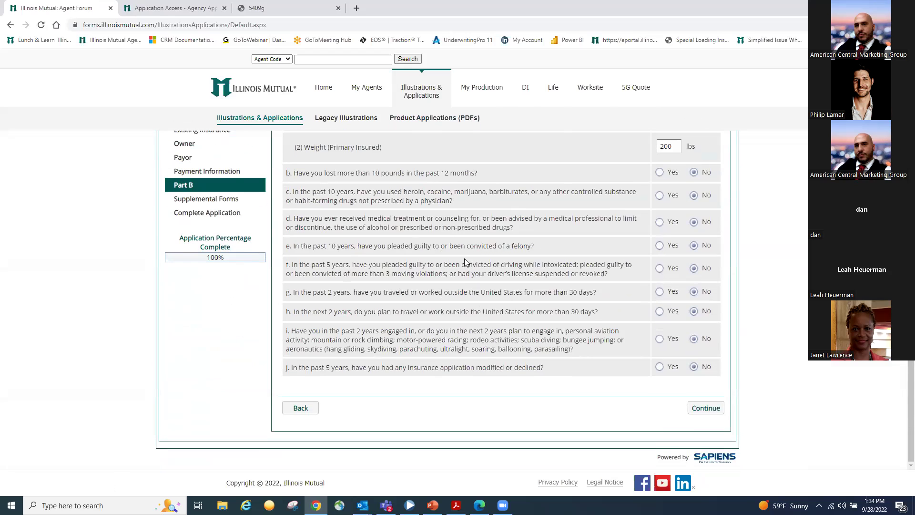
pyautogui.scroll(3, 469, 254)
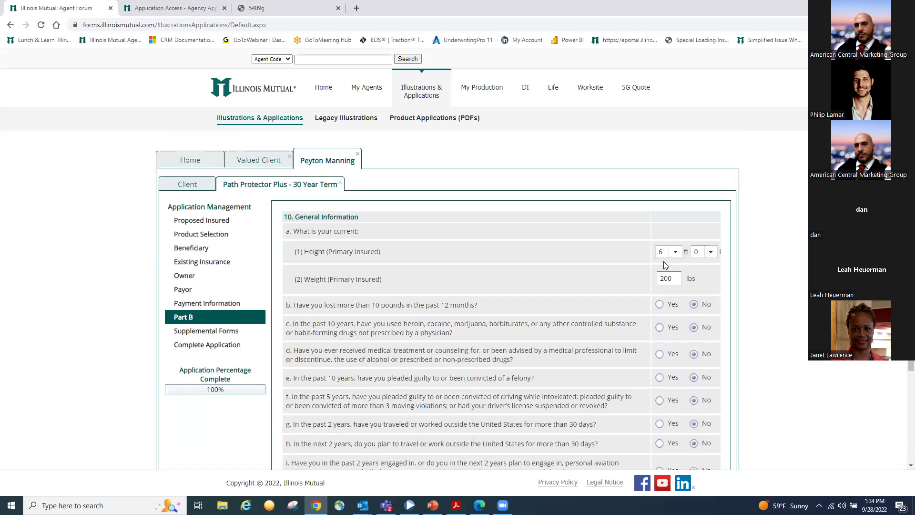
pyautogui.scroll(-3, 504, 342)
pyautogui.click(214, 213)
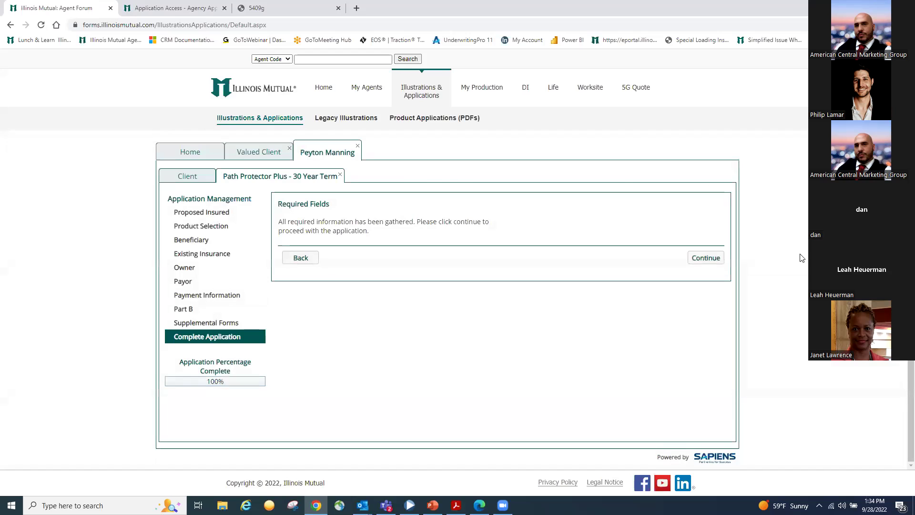
# Get past the Required Fields check and open the completed forms for review
pyautogui.click(705, 260)
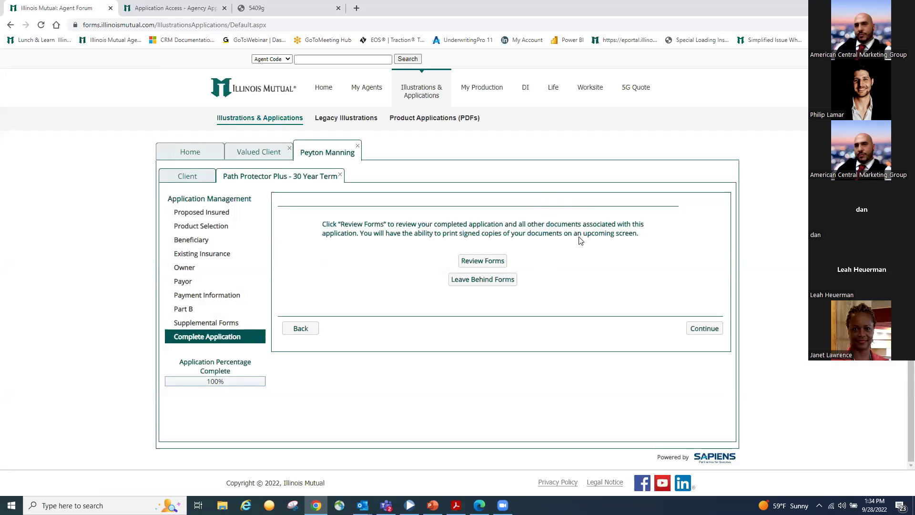
pyautogui.click(471, 268)
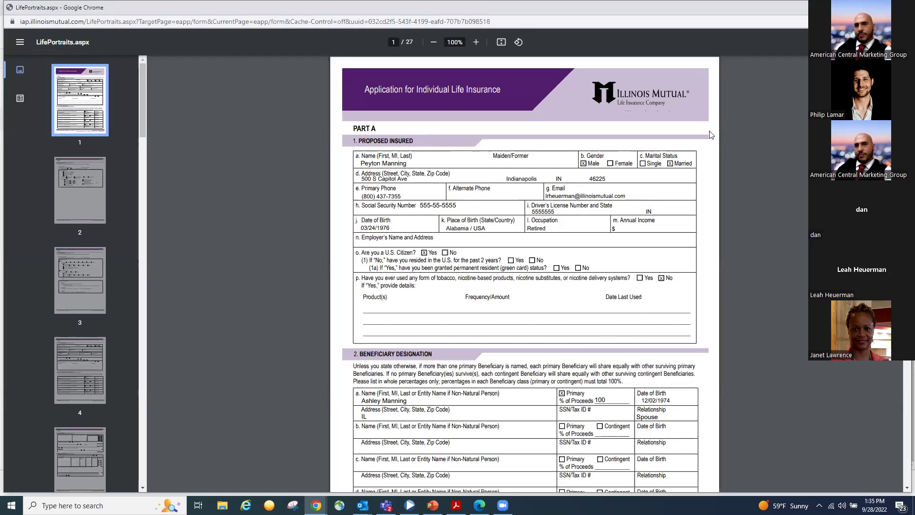
# Scroll through the 27-page completed application PDF, then close it with Ctrl+W
pyautogui.scroll(-1, 701, 266)
pyautogui.scroll(-1, 700, 266)
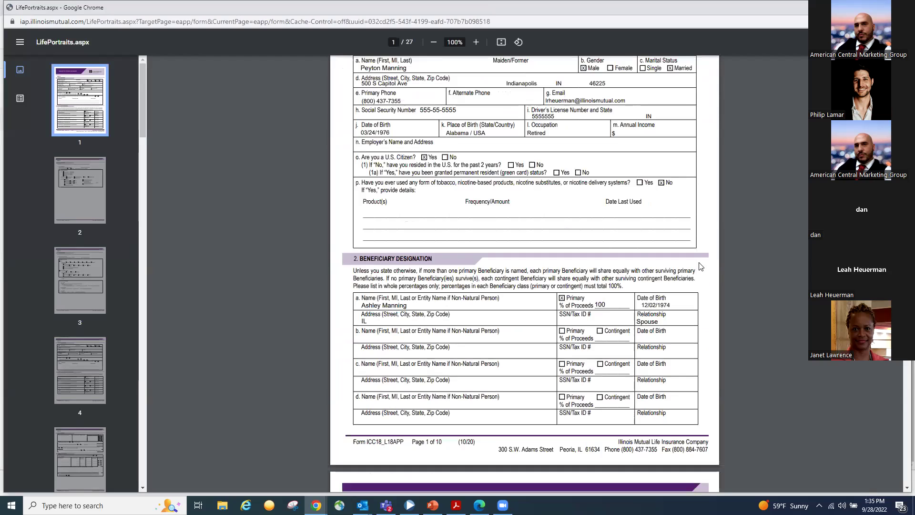
pyautogui.scroll(2, 700, 266)
pyautogui.scroll(-5, 710, 271)
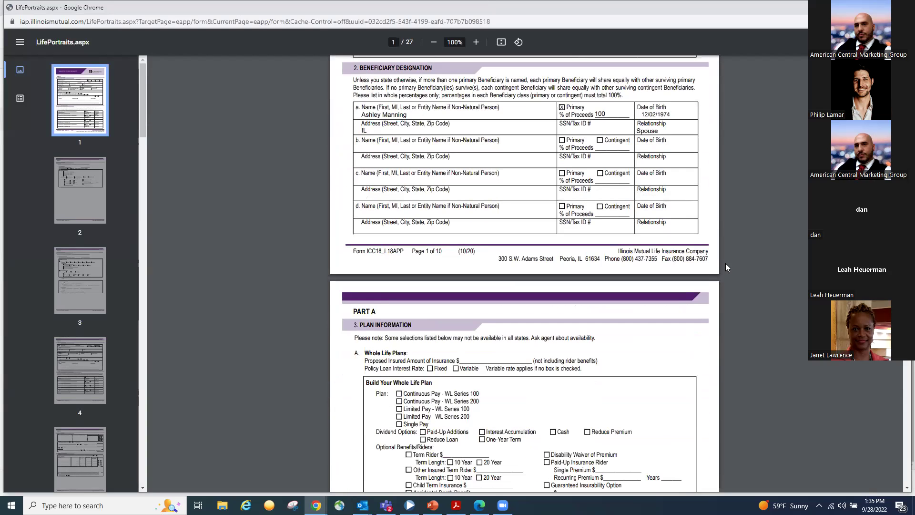
pyautogui.scroll(5, 731, 268)
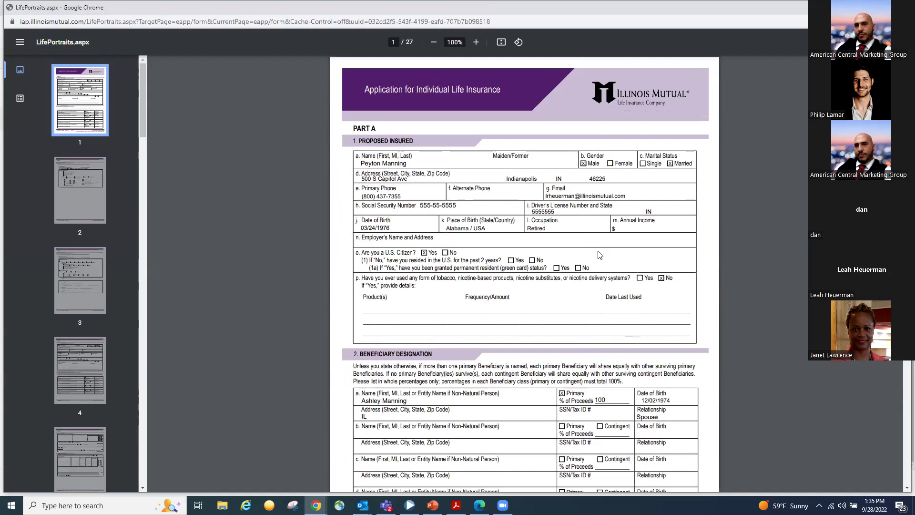
pyautogui.scroll(-15, 599, 255)
pyautogui.scroll(-10, 599, 255)
pyautogui.scroll(-8, 599, 253)
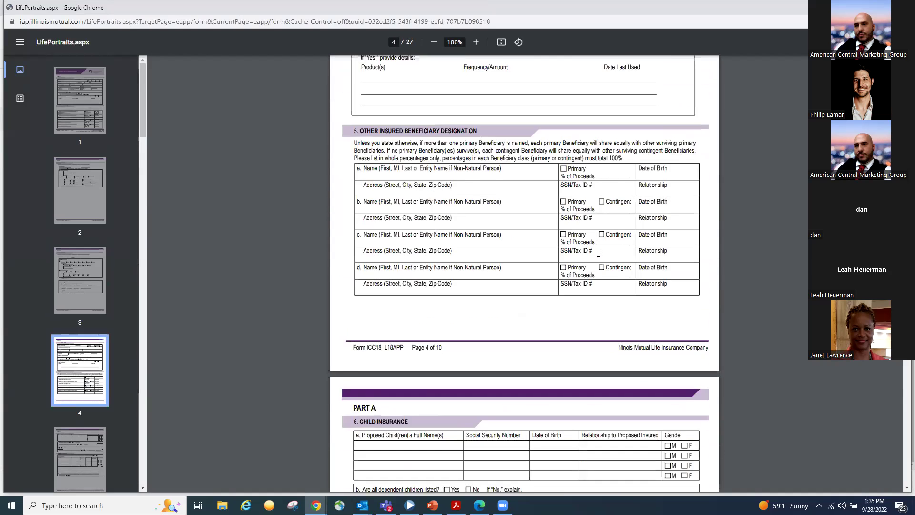
pyautogui.scroll(-3, 599, 252)
pyautogui.scroll(-2, 693, 275)
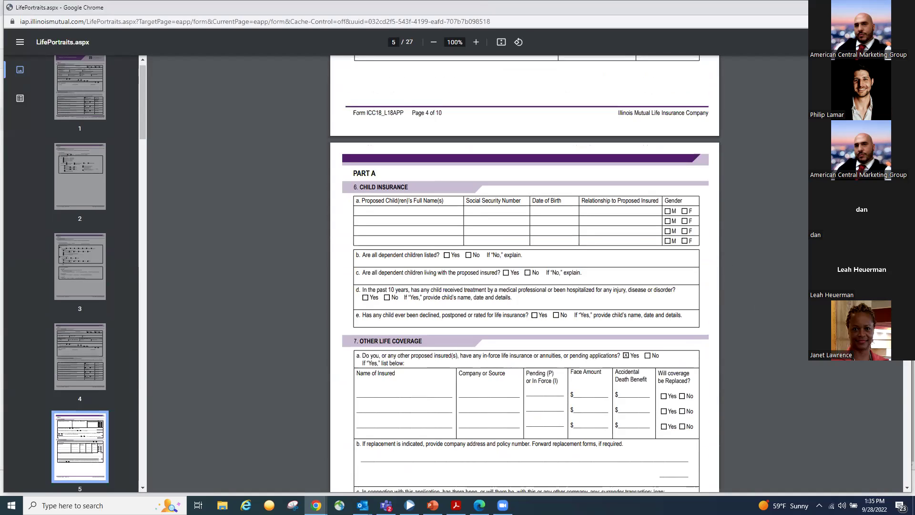
pyautogui.scroll(20, 524, 272)
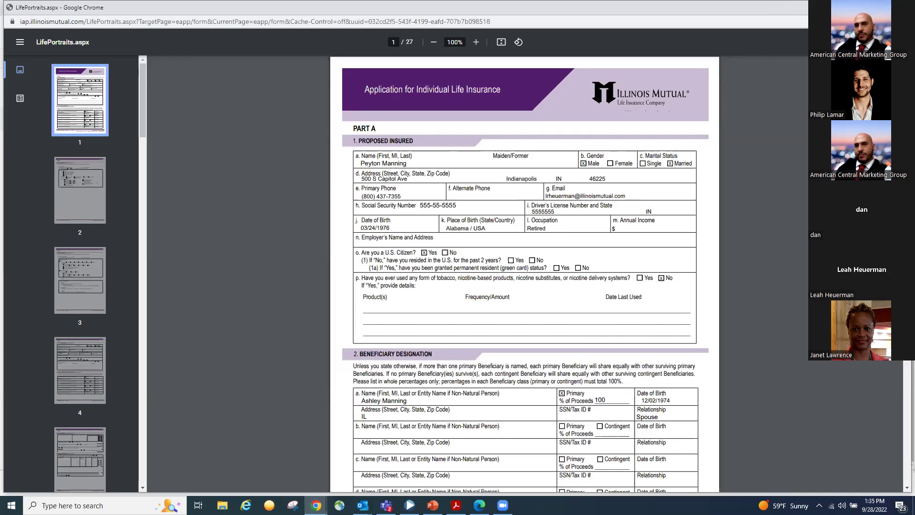
pyautogui.hotkey('ctrl', 'w')
# Continue to the signing step and enter Indianapolis as the city where it is signed
pyautogui.click(709, 333)
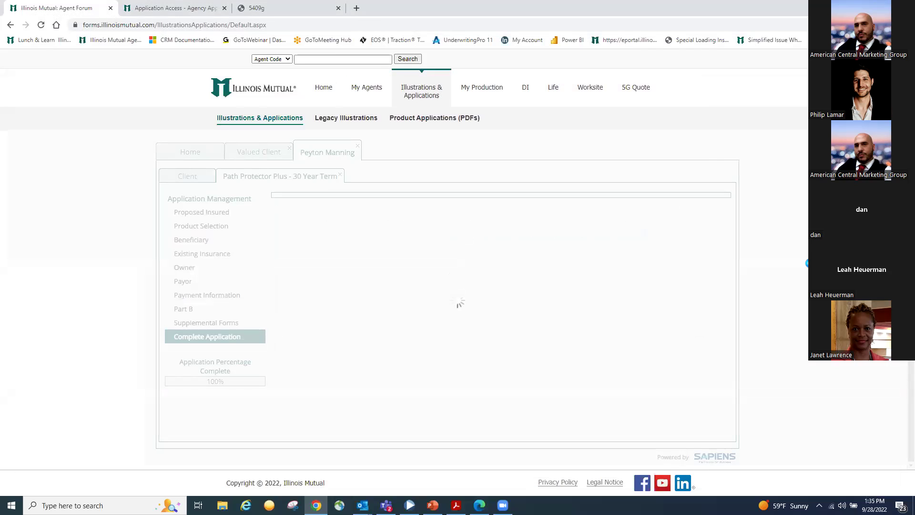
pyautogui.click(387, 223)
pyautogui.write('Indian')
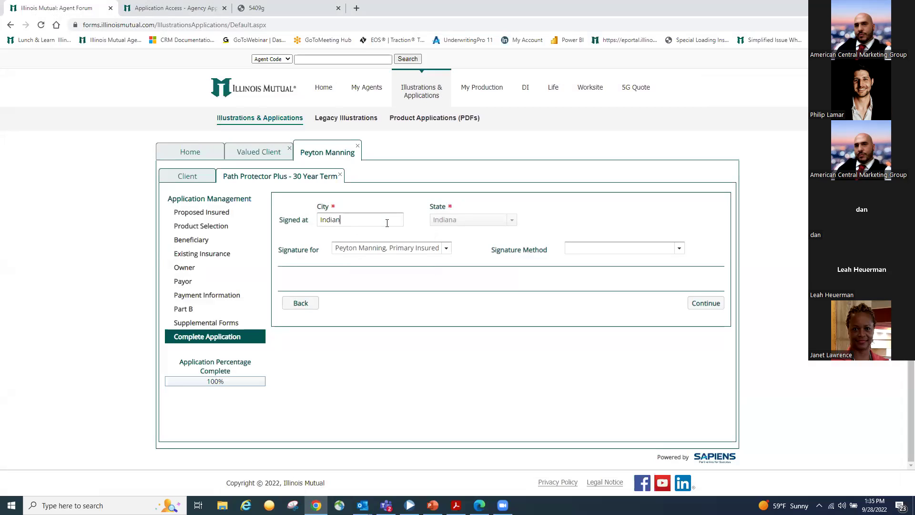
pyautogui.write('polis')
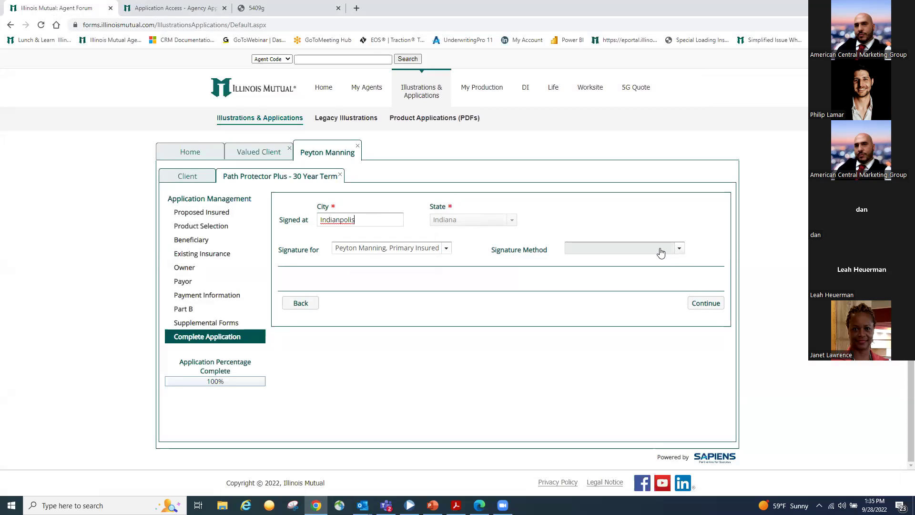
pyautogui.click(661, 253)
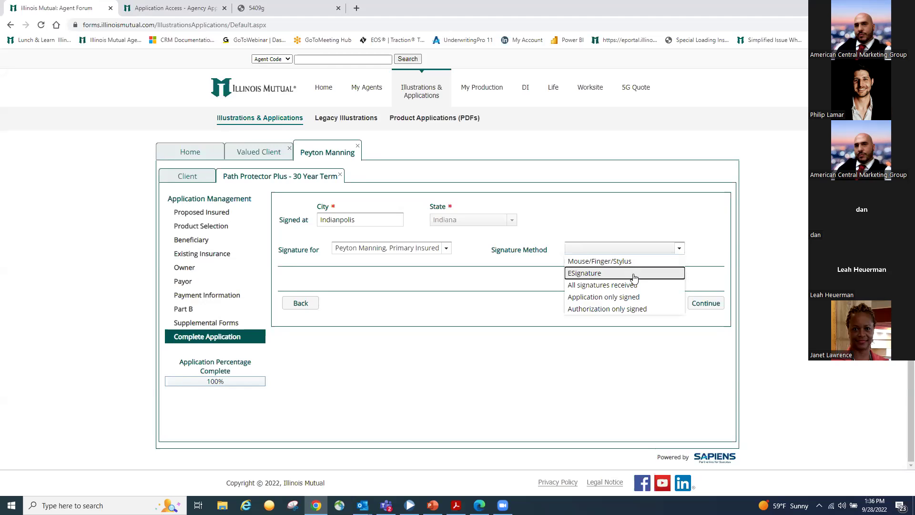
# Set the signature method to ESignature, enter the insured's e-mail address, and save it
pyautogui.click(634, 273)
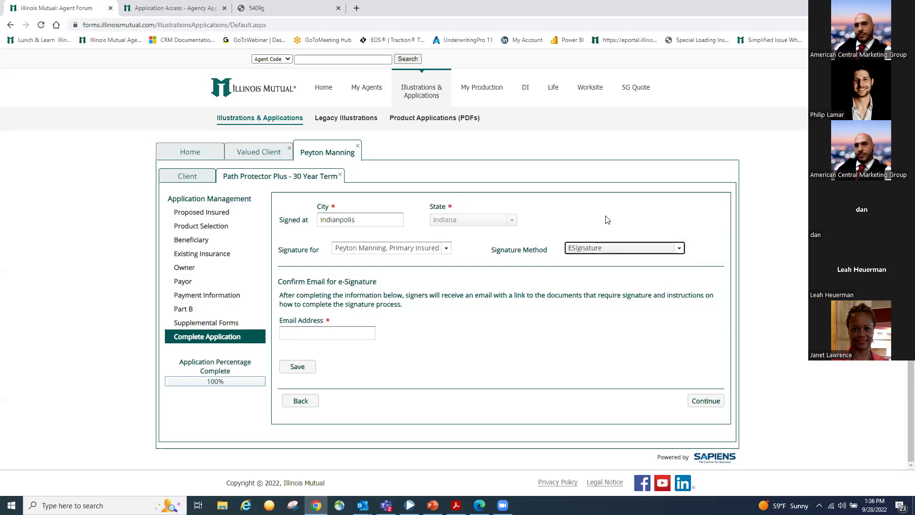
pyautogui.click(325, 334)
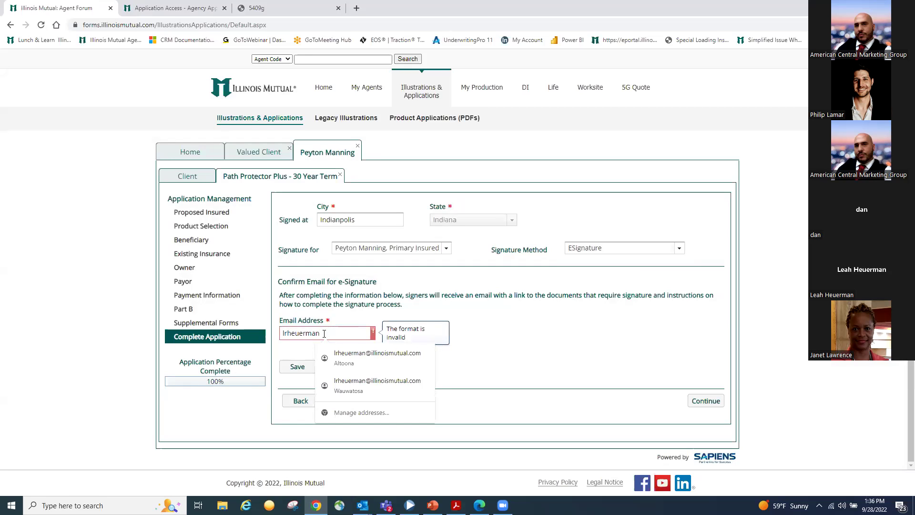
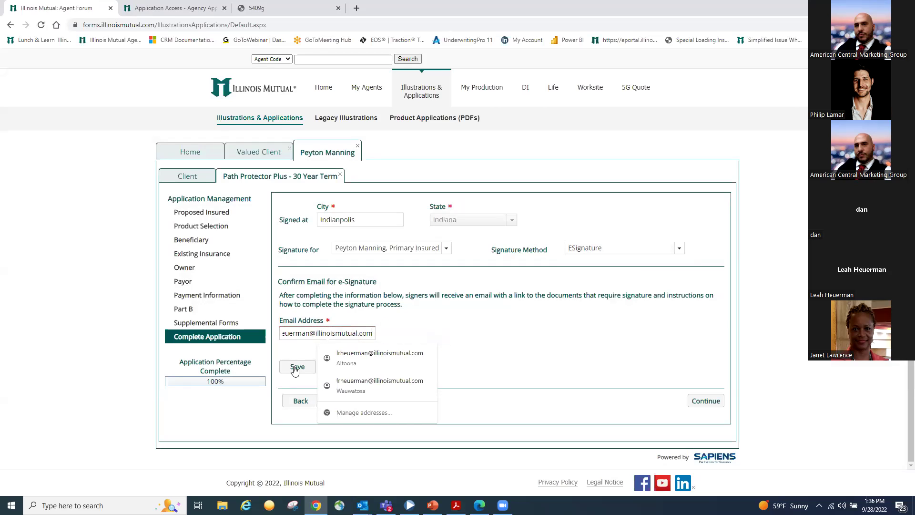
pyautogui.click(295, 367)
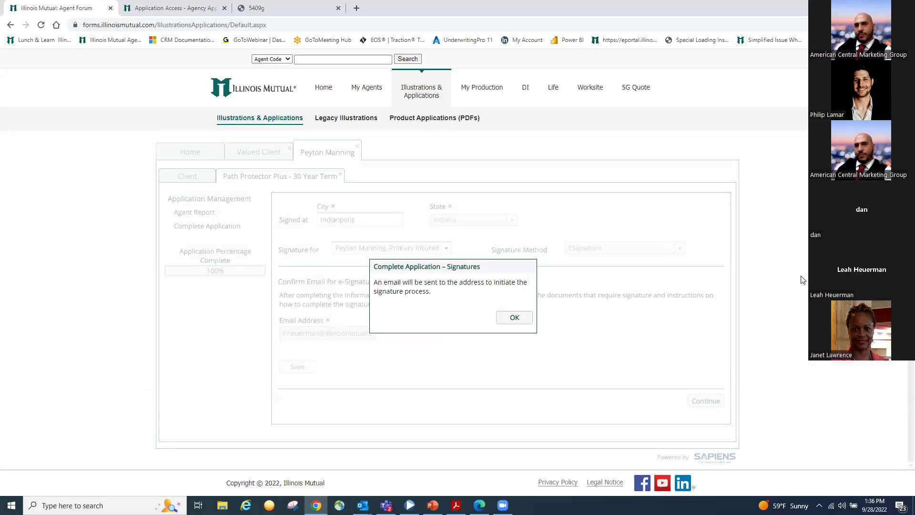
pyautogui.click(518, 320)
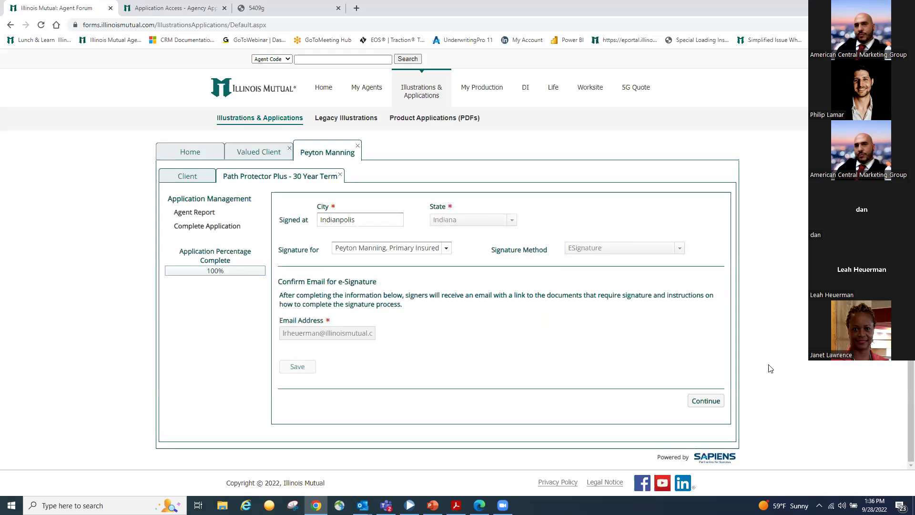
# Continue to the Agent Report and scroll through its answers, exam requirements and comments
pyautogui.click(721, 405)
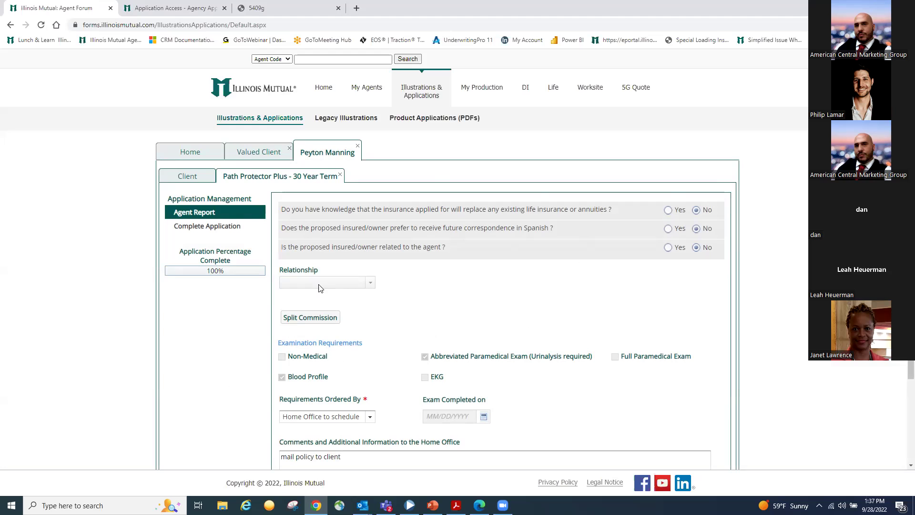
pyautogui.scroll(-2, 329, 317)
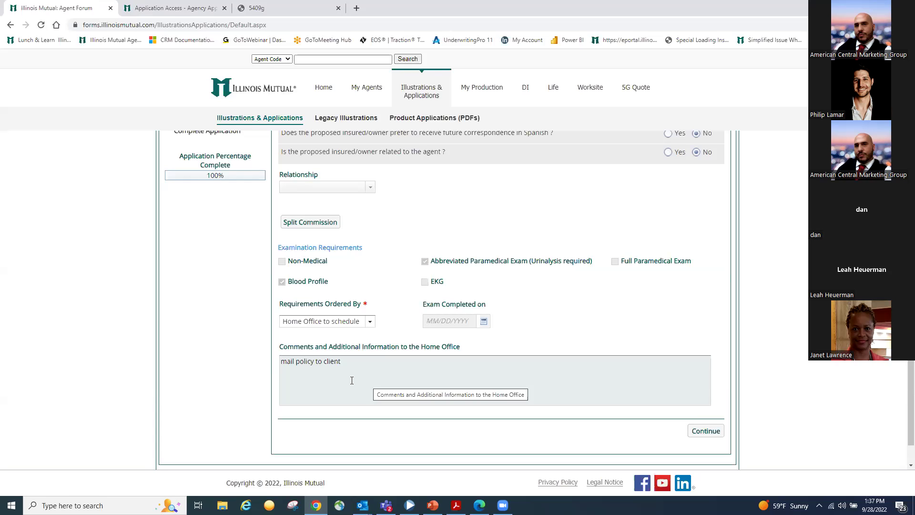
# Check the advisor's copy of the forms, then continue to the attachments upload step
pyautogui.click(702, 430)
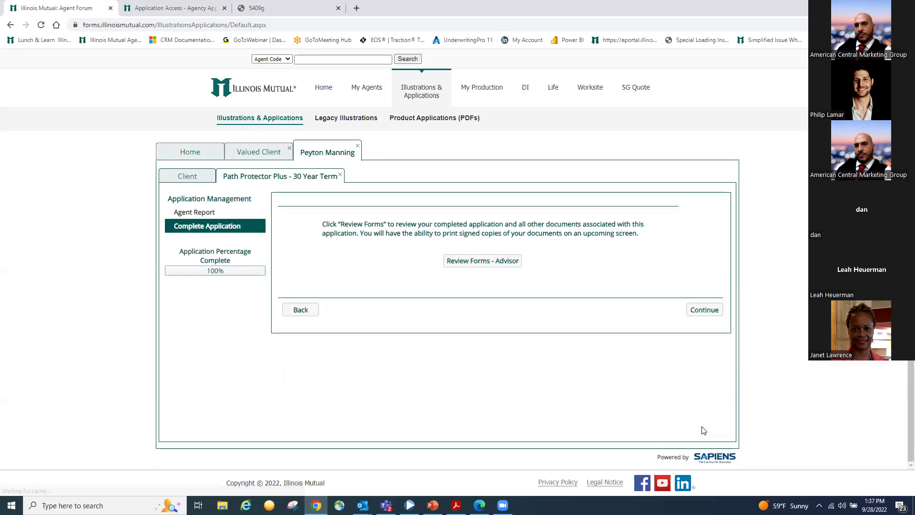
pyautogui.click(505, 261)
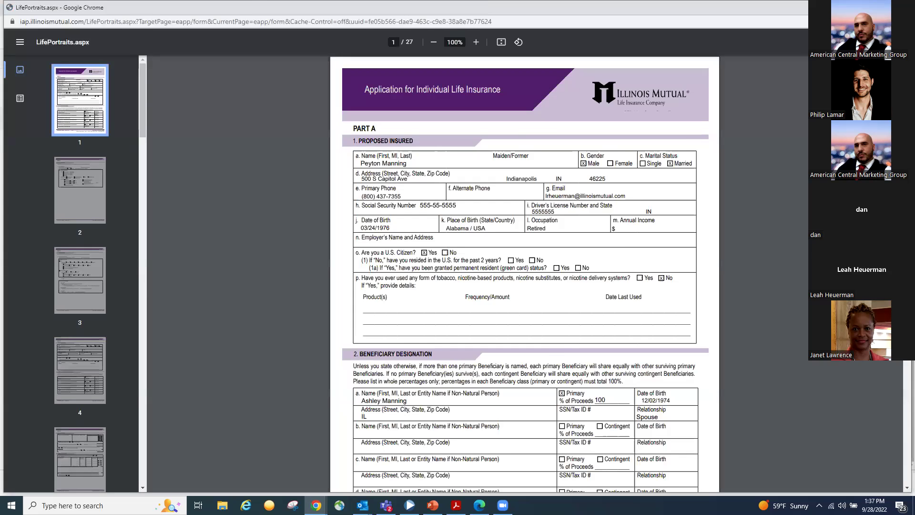
pyautogui.hotkey('ctrl', 'w')
pyautogui.click(709, 310)
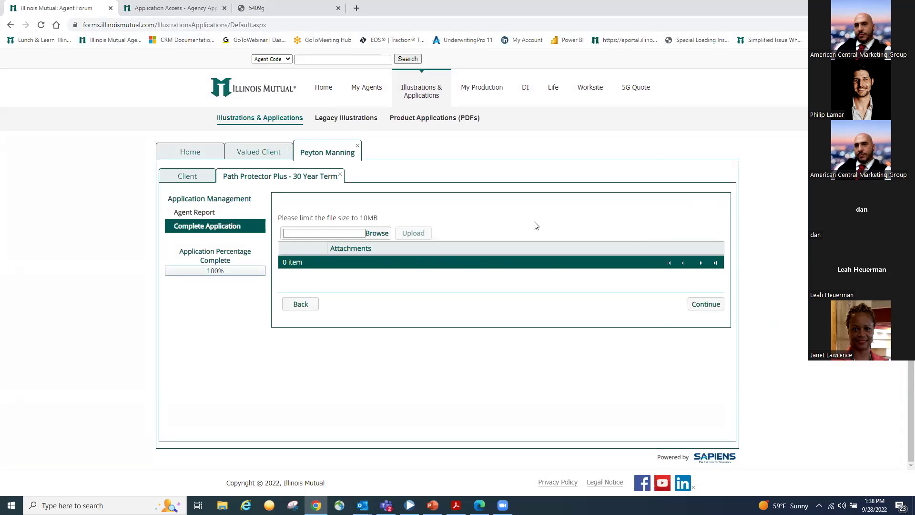
# Skip attachments and choose the Mouse/Finger/Stylus hand-drawn signature method for the agent
pyautogui.click(704, 304)
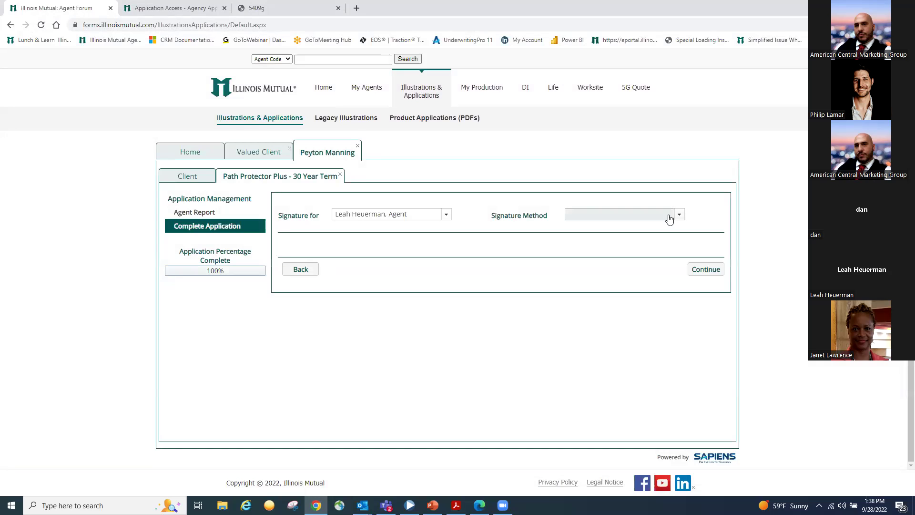
pyautogui.click(606, 215)
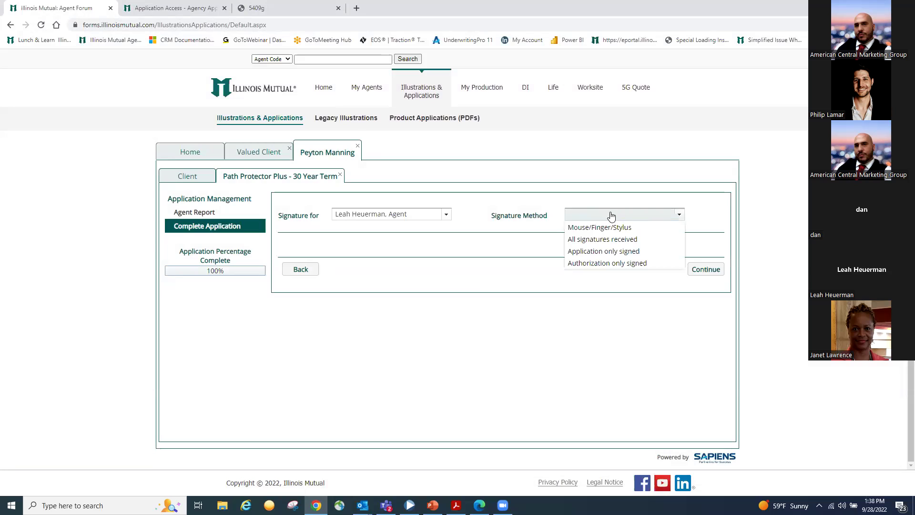
pyautogui.click(612, 229)
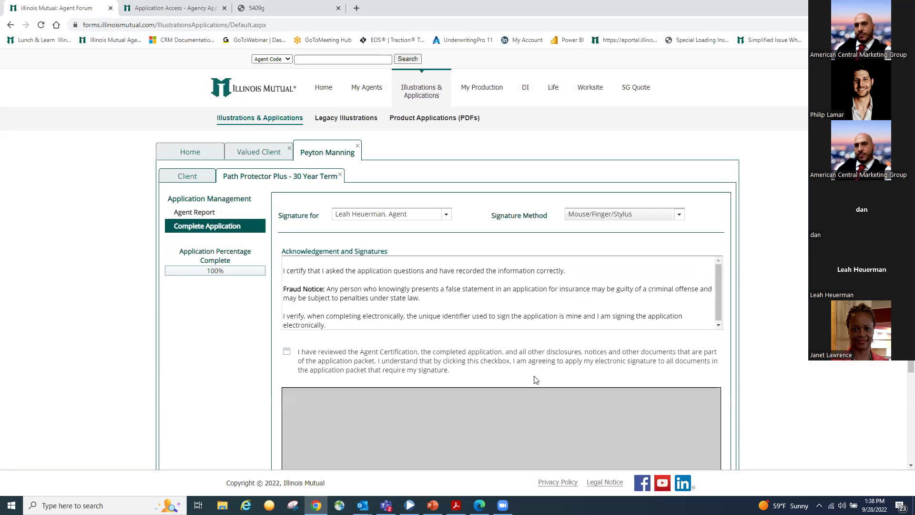
# Accept the agent certification, draw the agent's signature, and apply it to the application
pyautogui.scroll(-1, 541, 357)
pyautogui.scroll(-2, 540, 356)
pyautogui.click(286, 220)
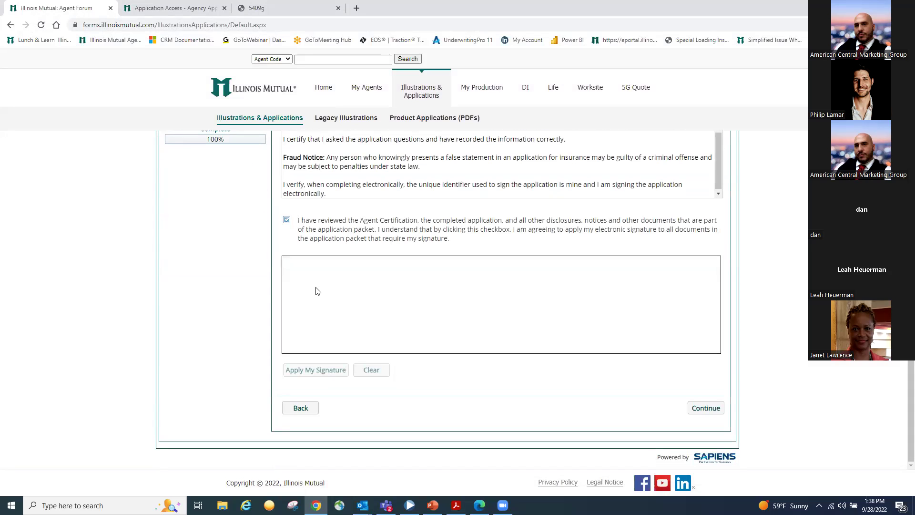
pyautogui.moveTo(306, 273)
pyautogui.mouseDown()
pyautogui.moveTo(378, 286)
pyautogui.moveTo(327, 294)
pyautogui.moveTo(403, 311)
pyautogui.moveTo(624, 274)
pyautogui.moveTo(631, 306)
pyautogui.moveTo(707, 319)
pyautogui.mouseUp()
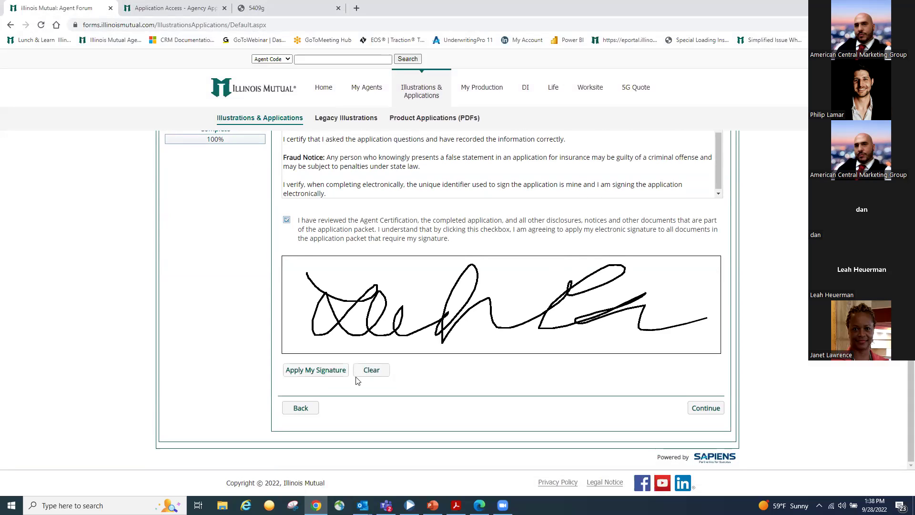
pyautogui.click(338, 373)
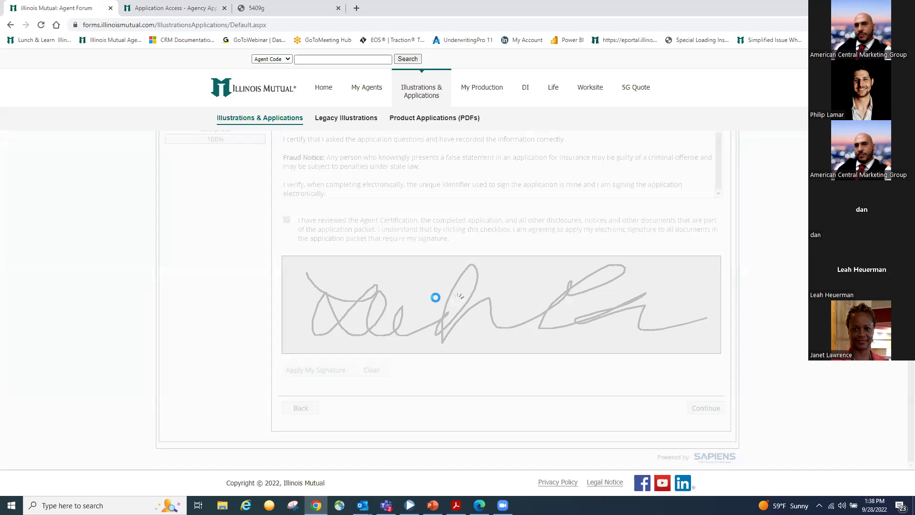
pyautogui.click(498, 315)
# Review the Signature Status summary, then return to the Home applications list
pyautogui.click(702, 411)
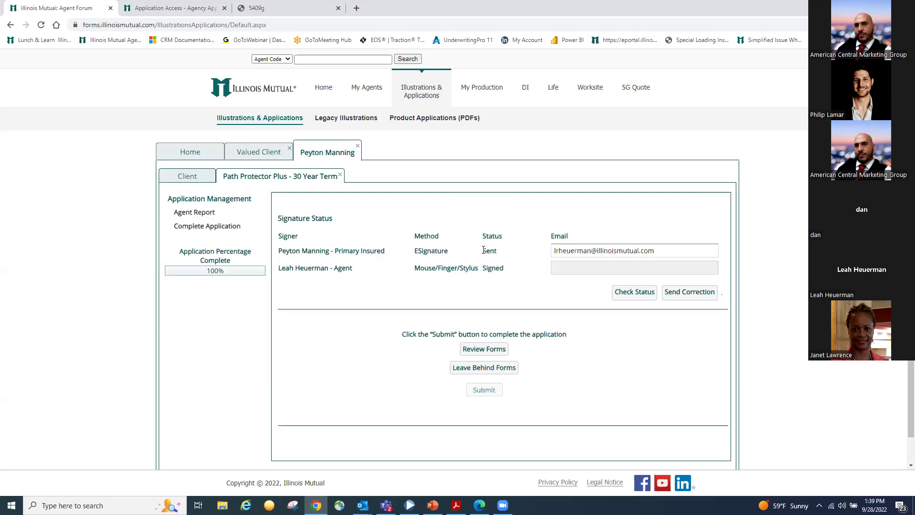
pyautogui.click(193, 156)
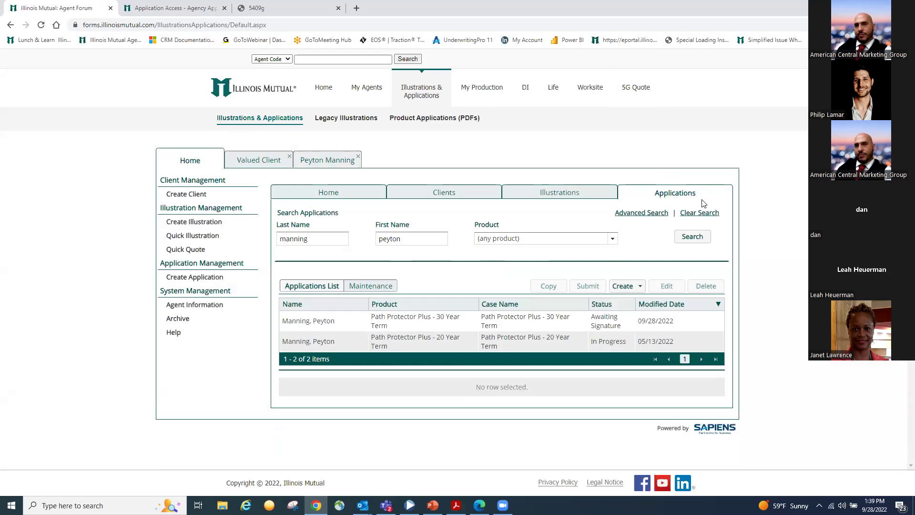